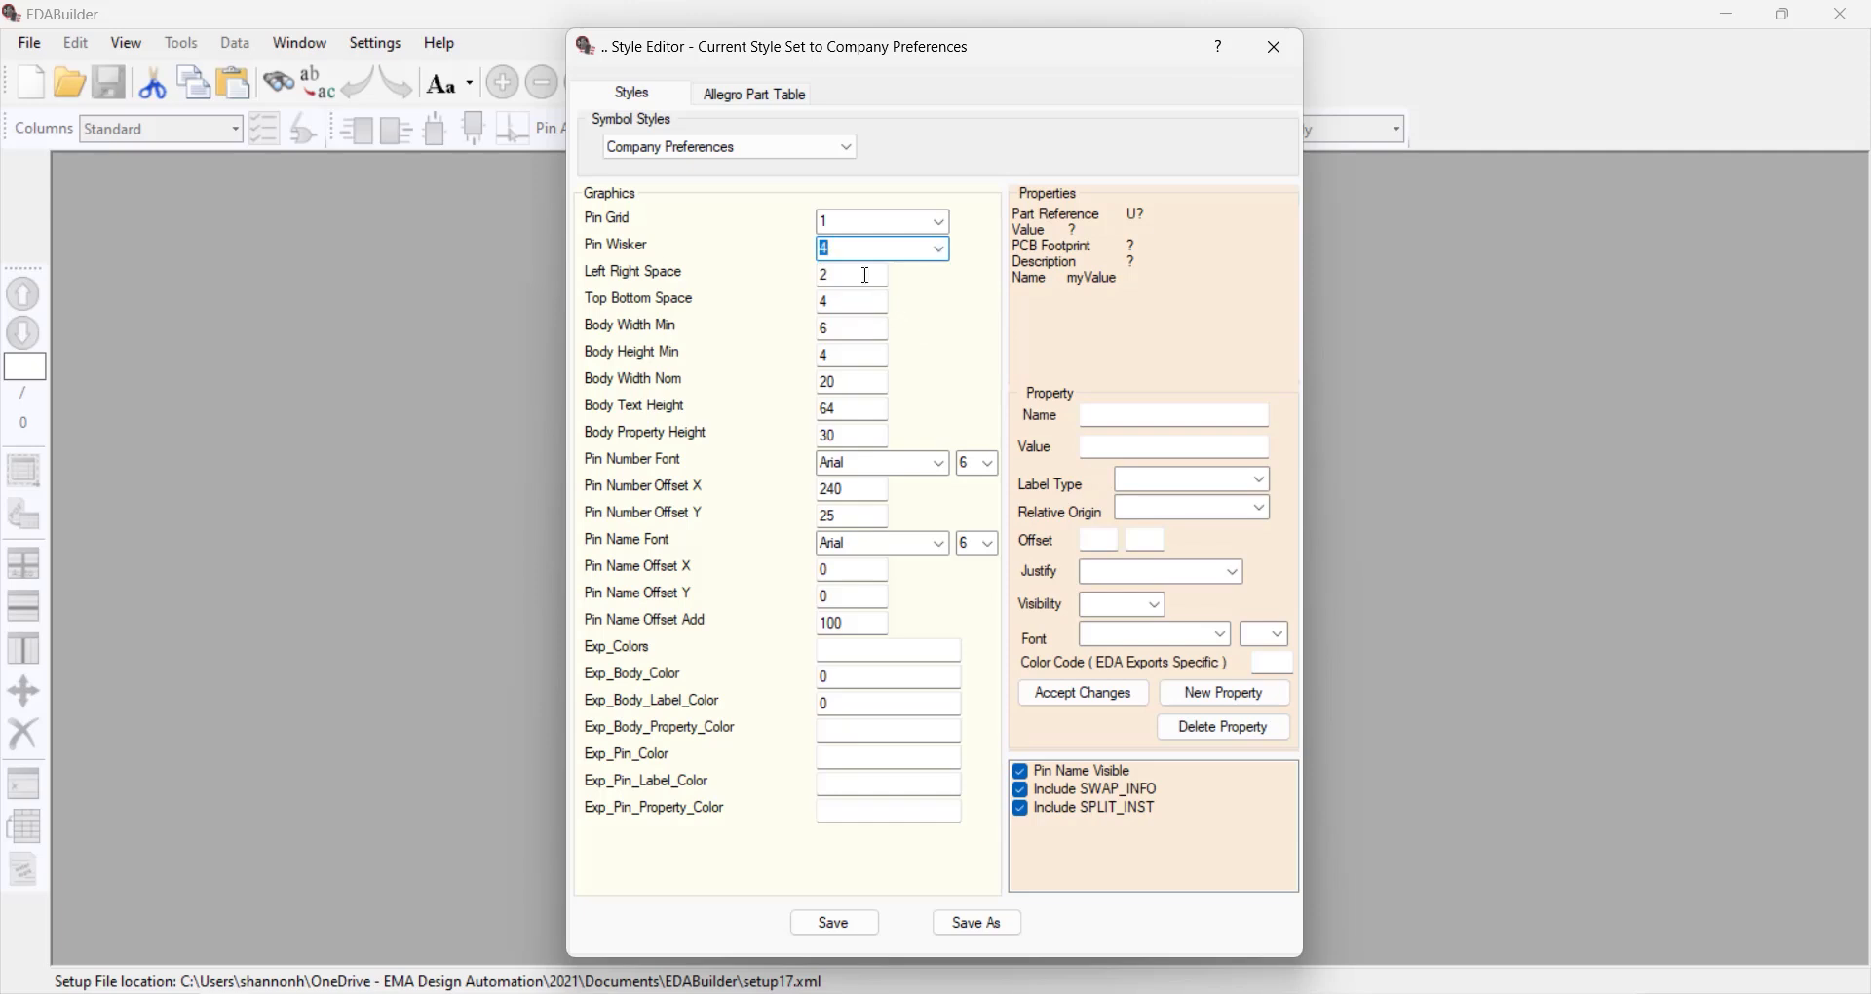
Set Top Bottom Space to 2, and Body Width Min and Body Height Min to 5, in the Company Preferences style
click(858, 303)
key(BackSpace)
text(2)
click(849, 327)
key(BackSpace)
text(5)
Set the Pin Number Font to Calibri size 5 and Pin Number Offset X to 250
click(938, 464)
click(927, 552)
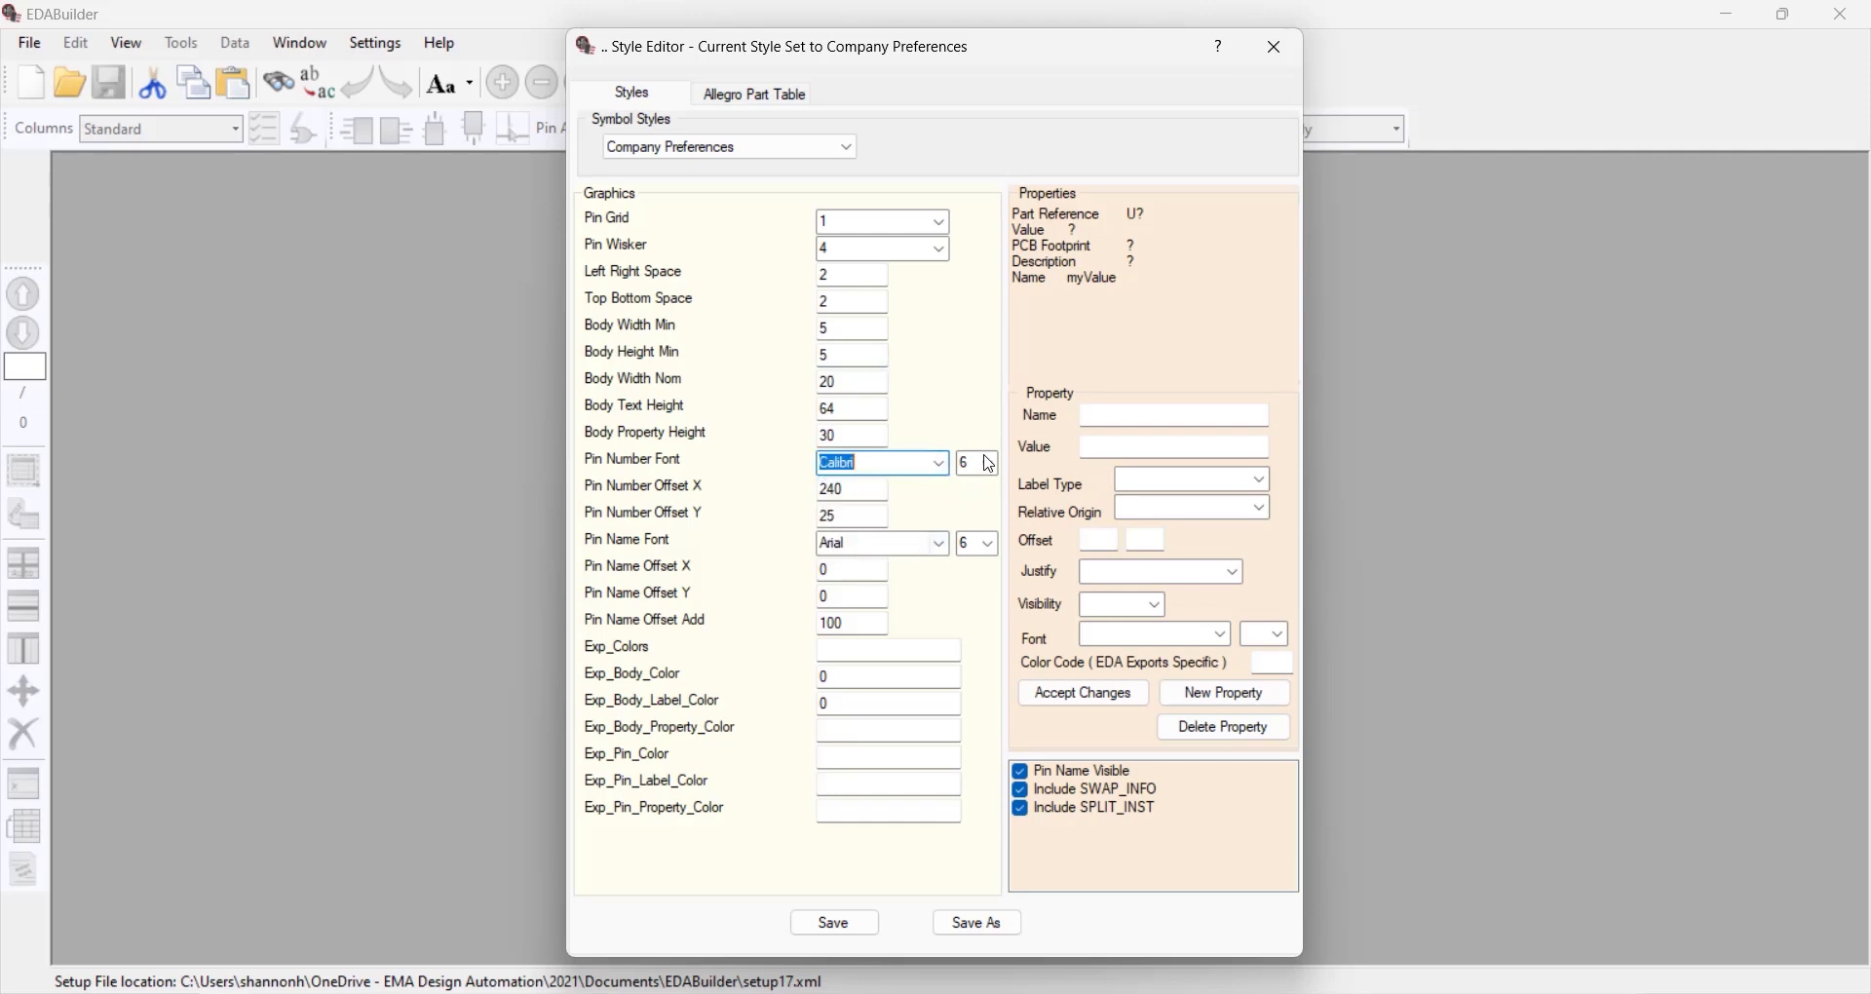
click(989, 463)
click(987, 518)
click(860, 487)
key(Left)
key(BackSpace)
text(5)
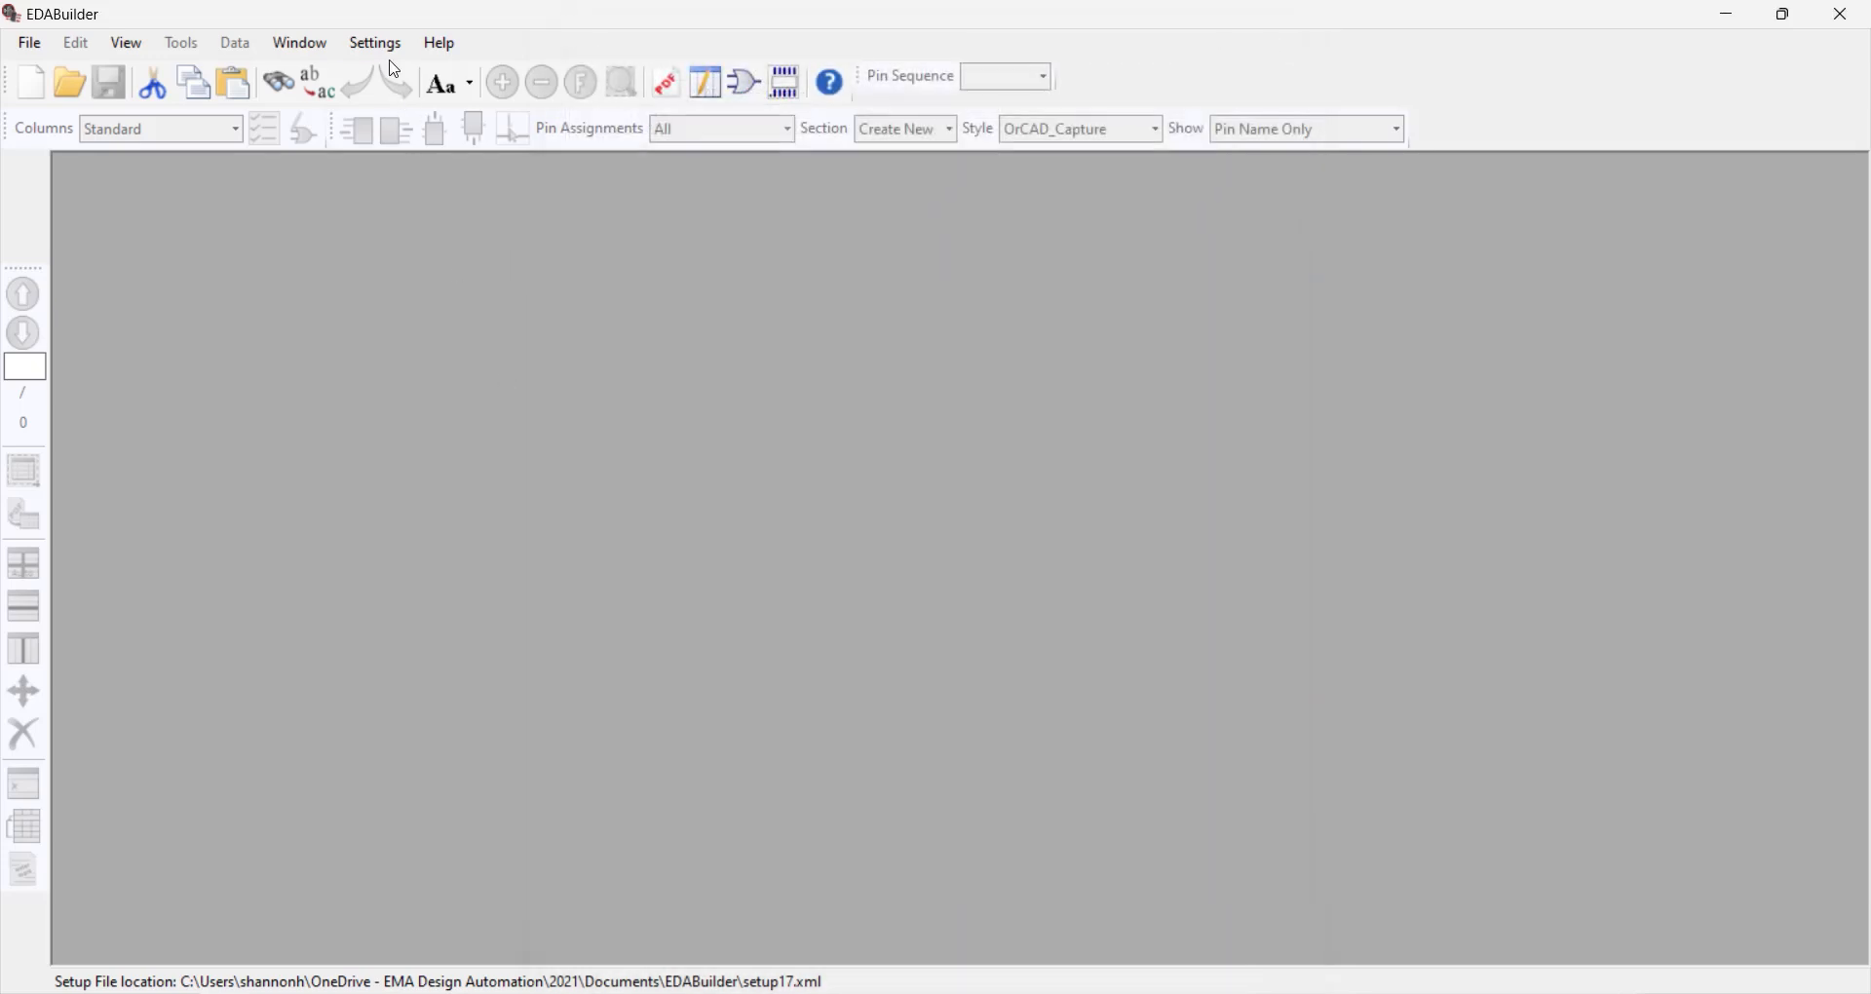
Open the symbol style settings and save the OrCAD_Capture style as a new style named Company Preferences
click(386, 47)
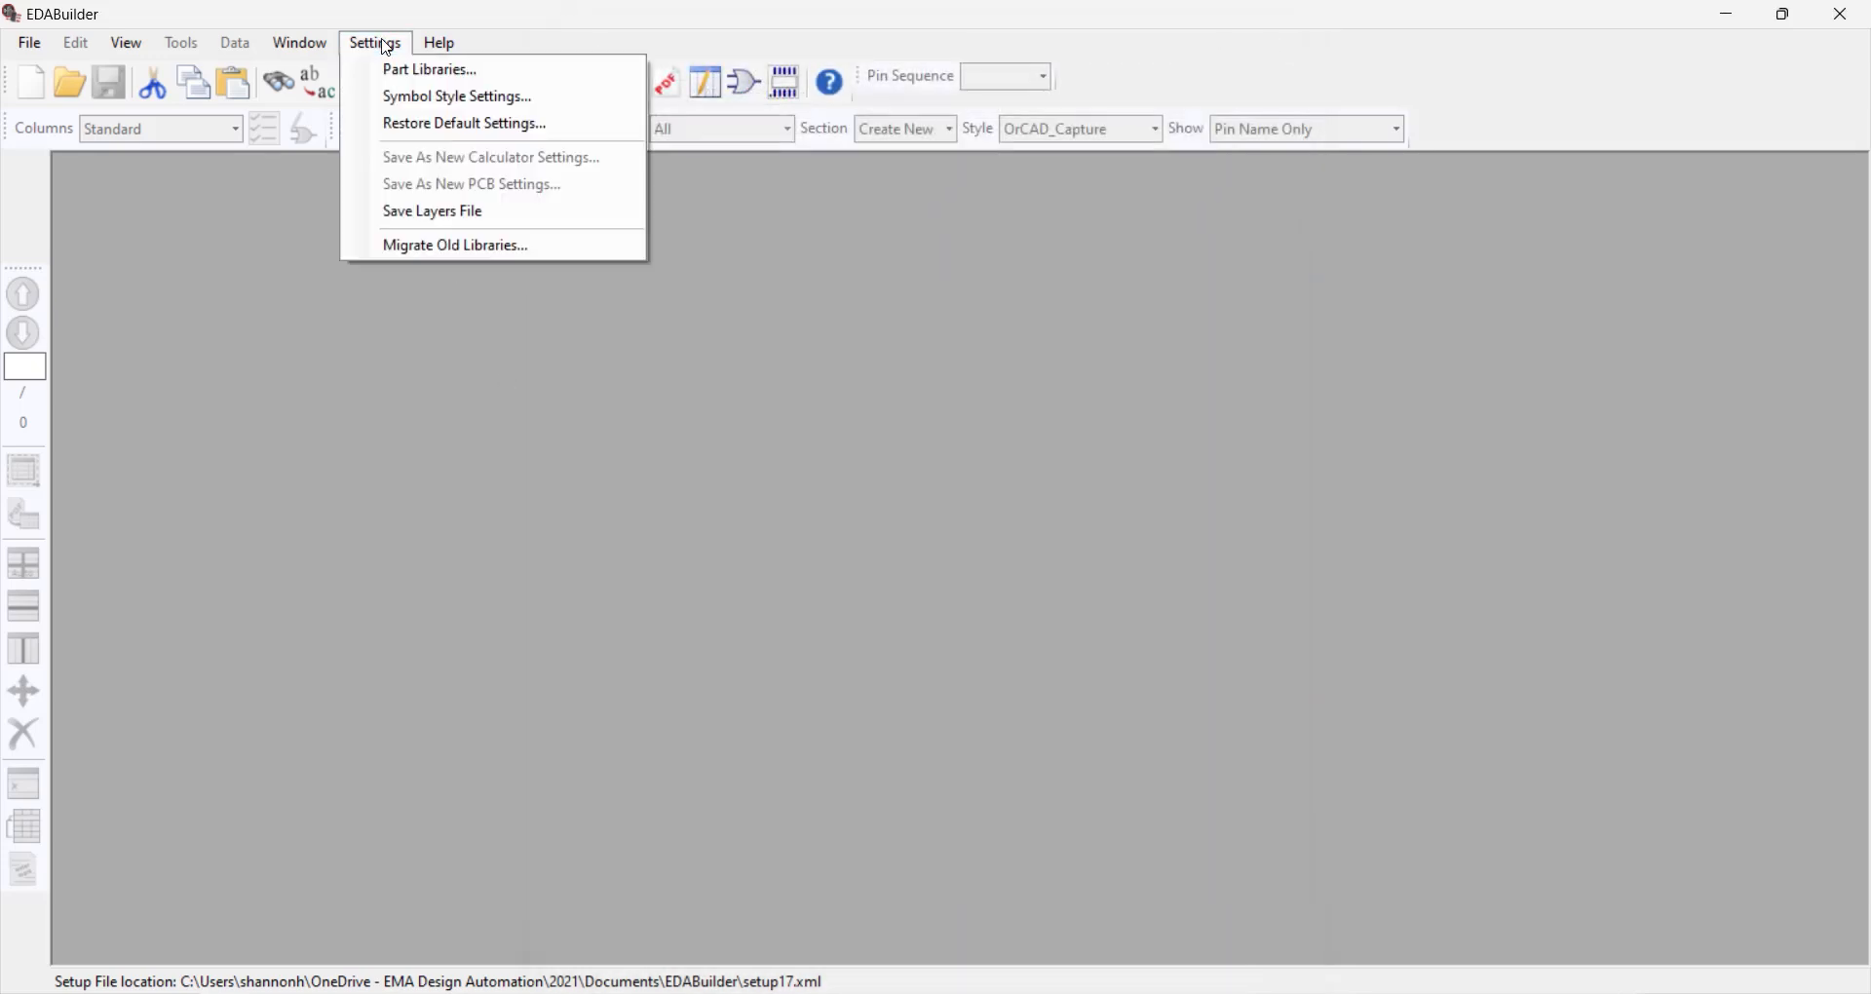
click(622, 101)
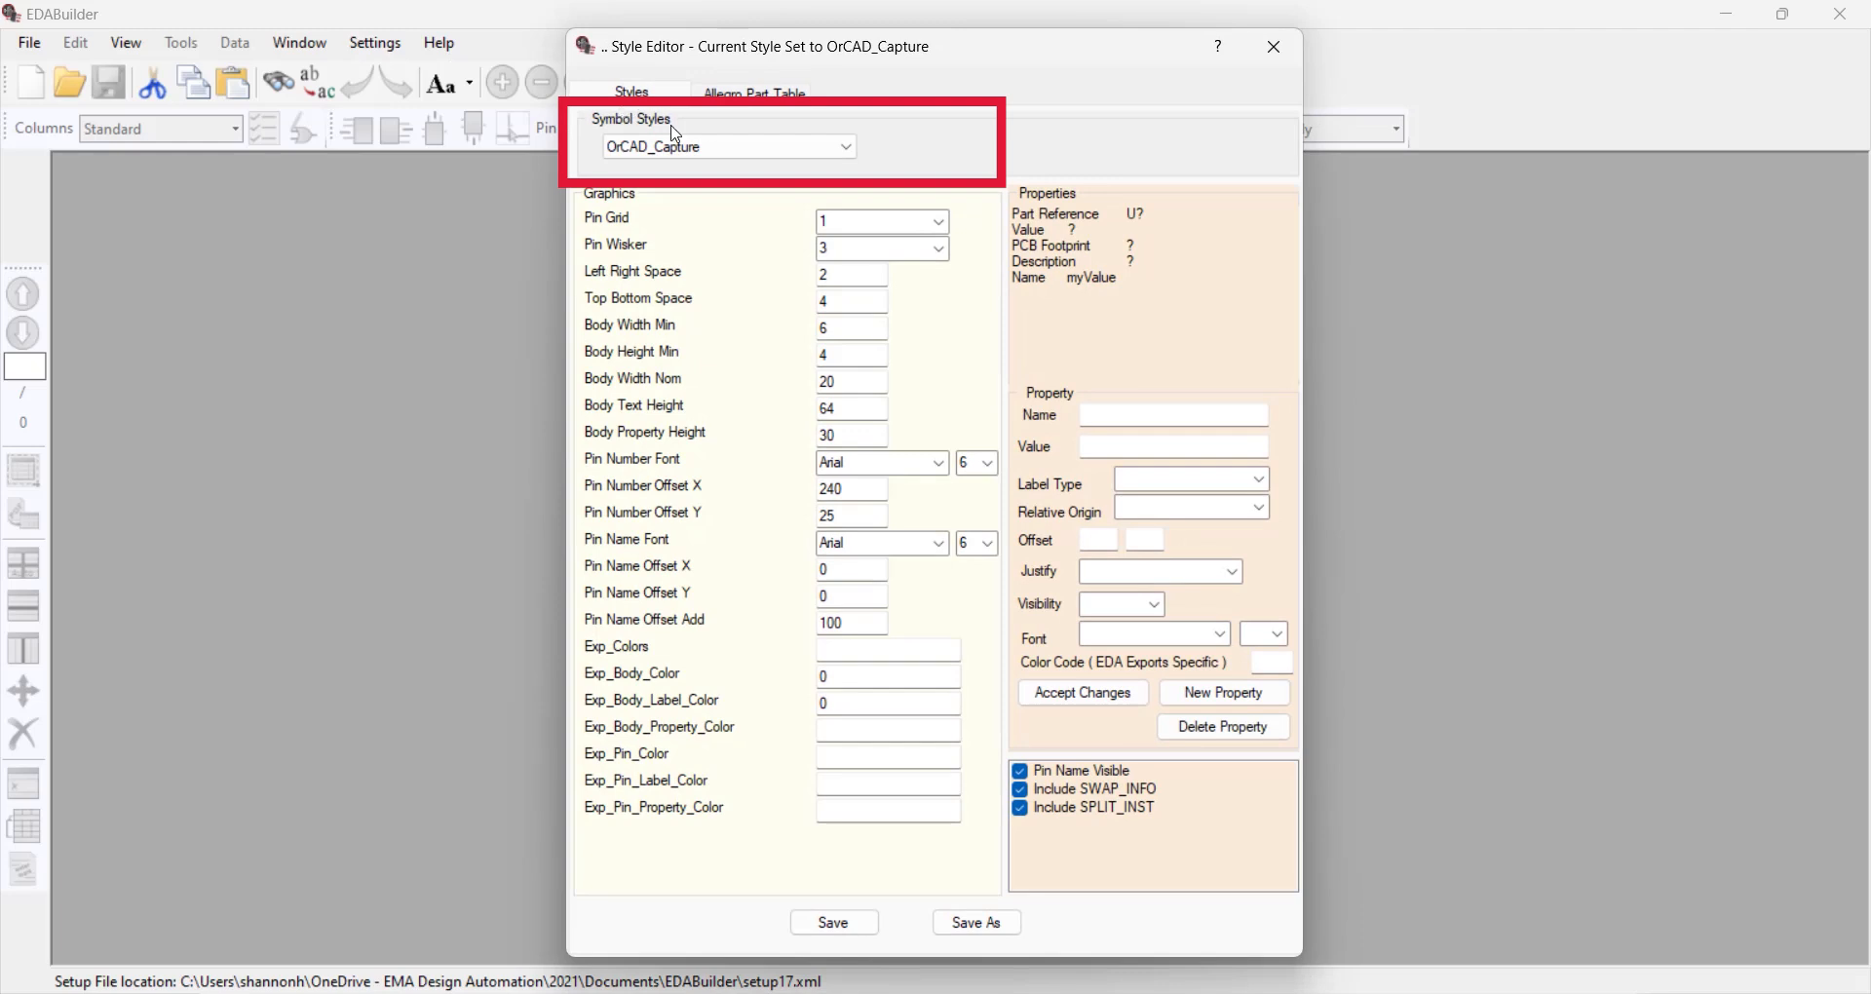
click(989, 926)
text(Company Preferences)
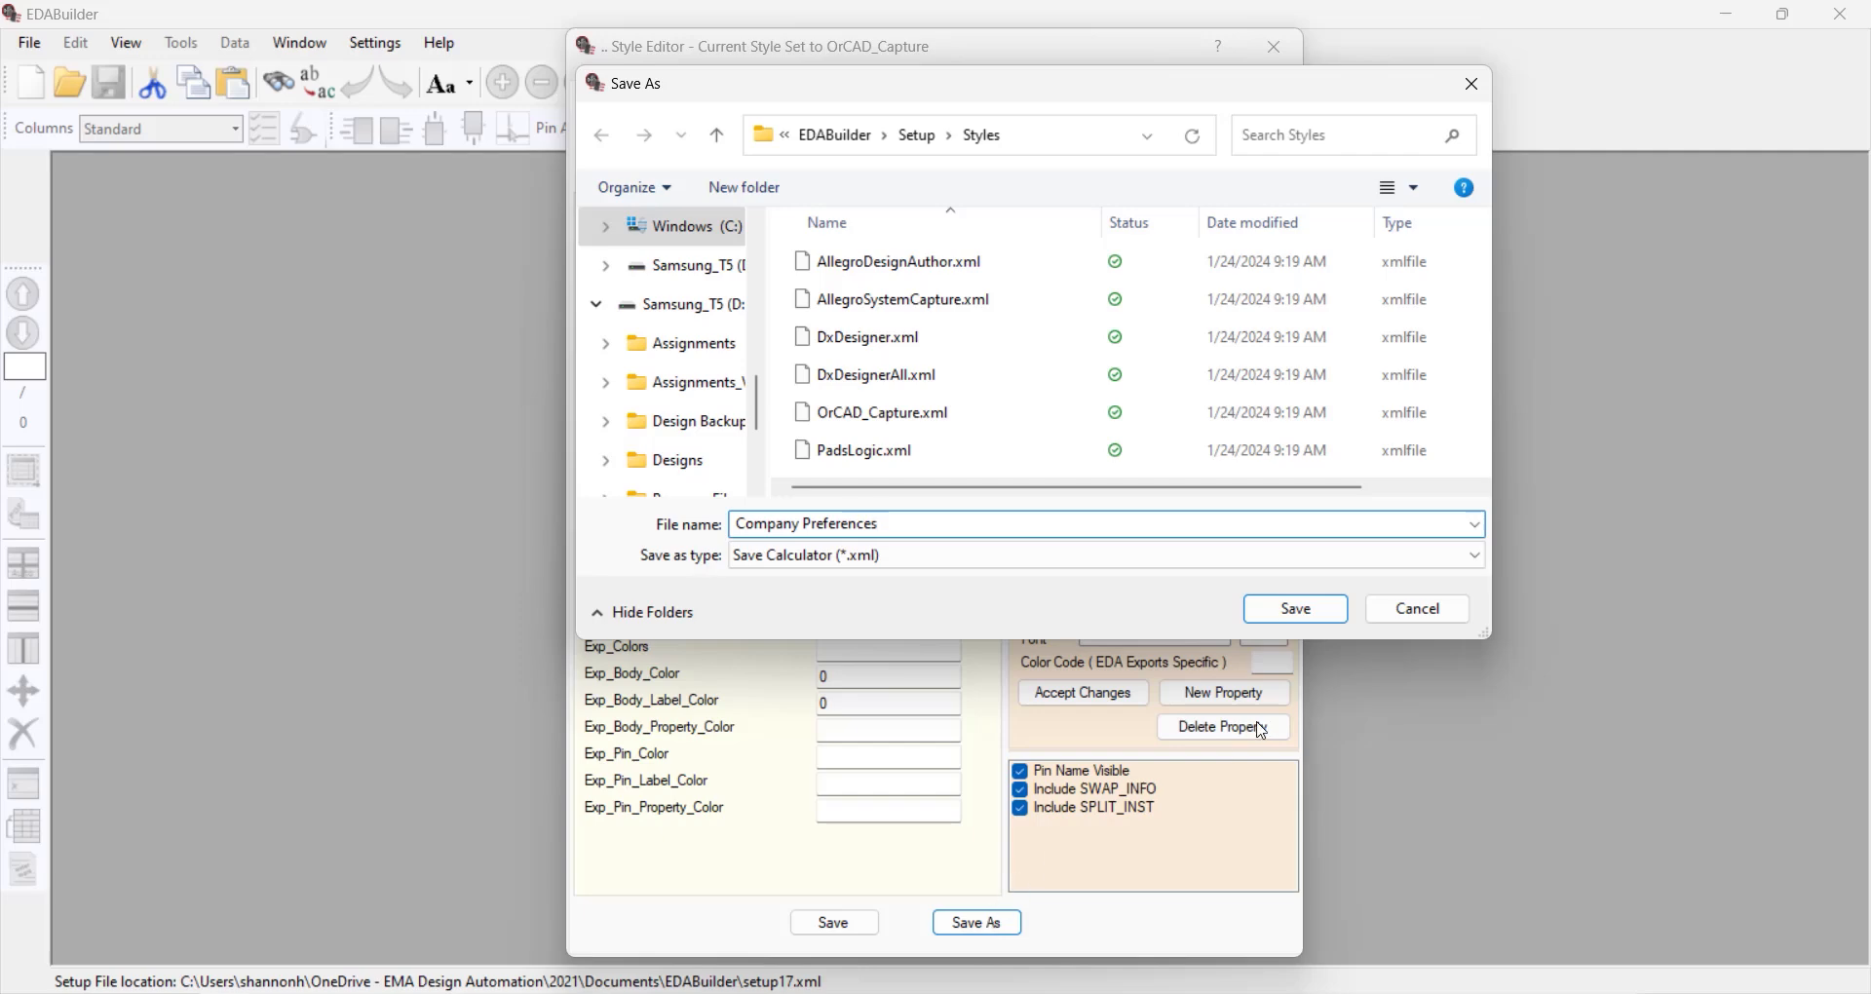
click(1295, 609)
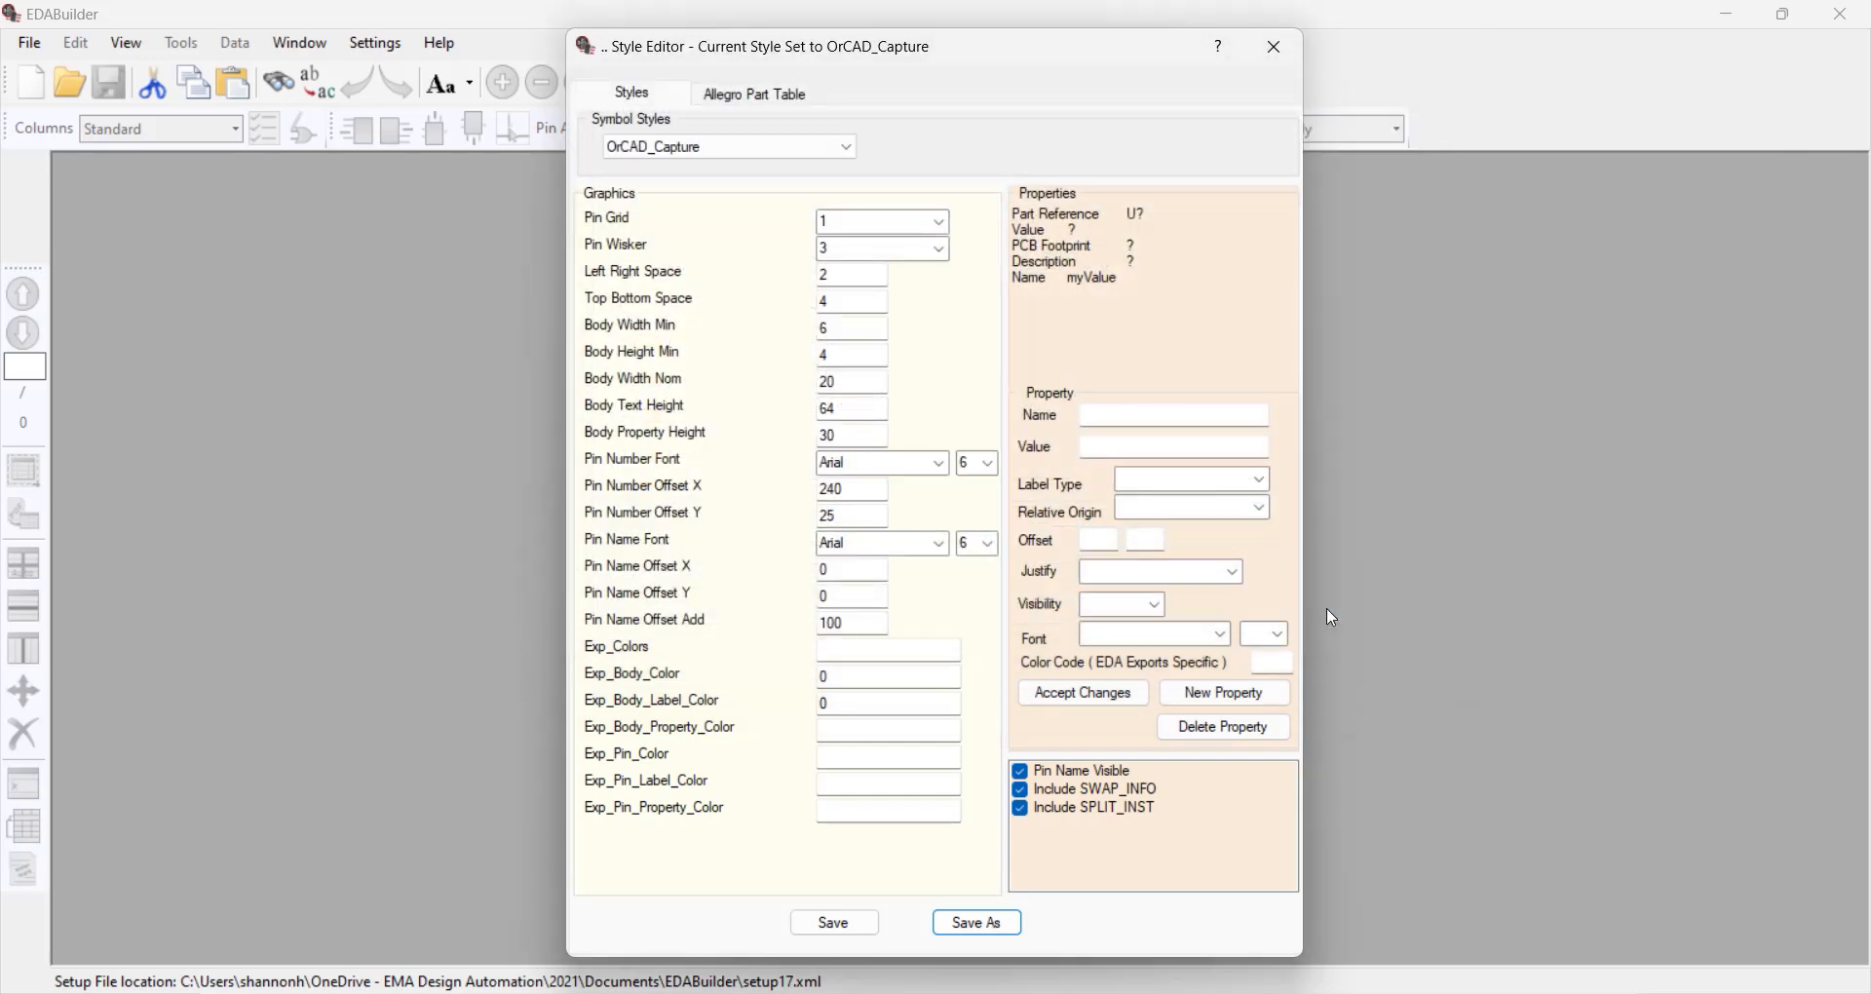
Load the Company Preferences symbol style and set its Pin Wisker to 4
click(847, 147)
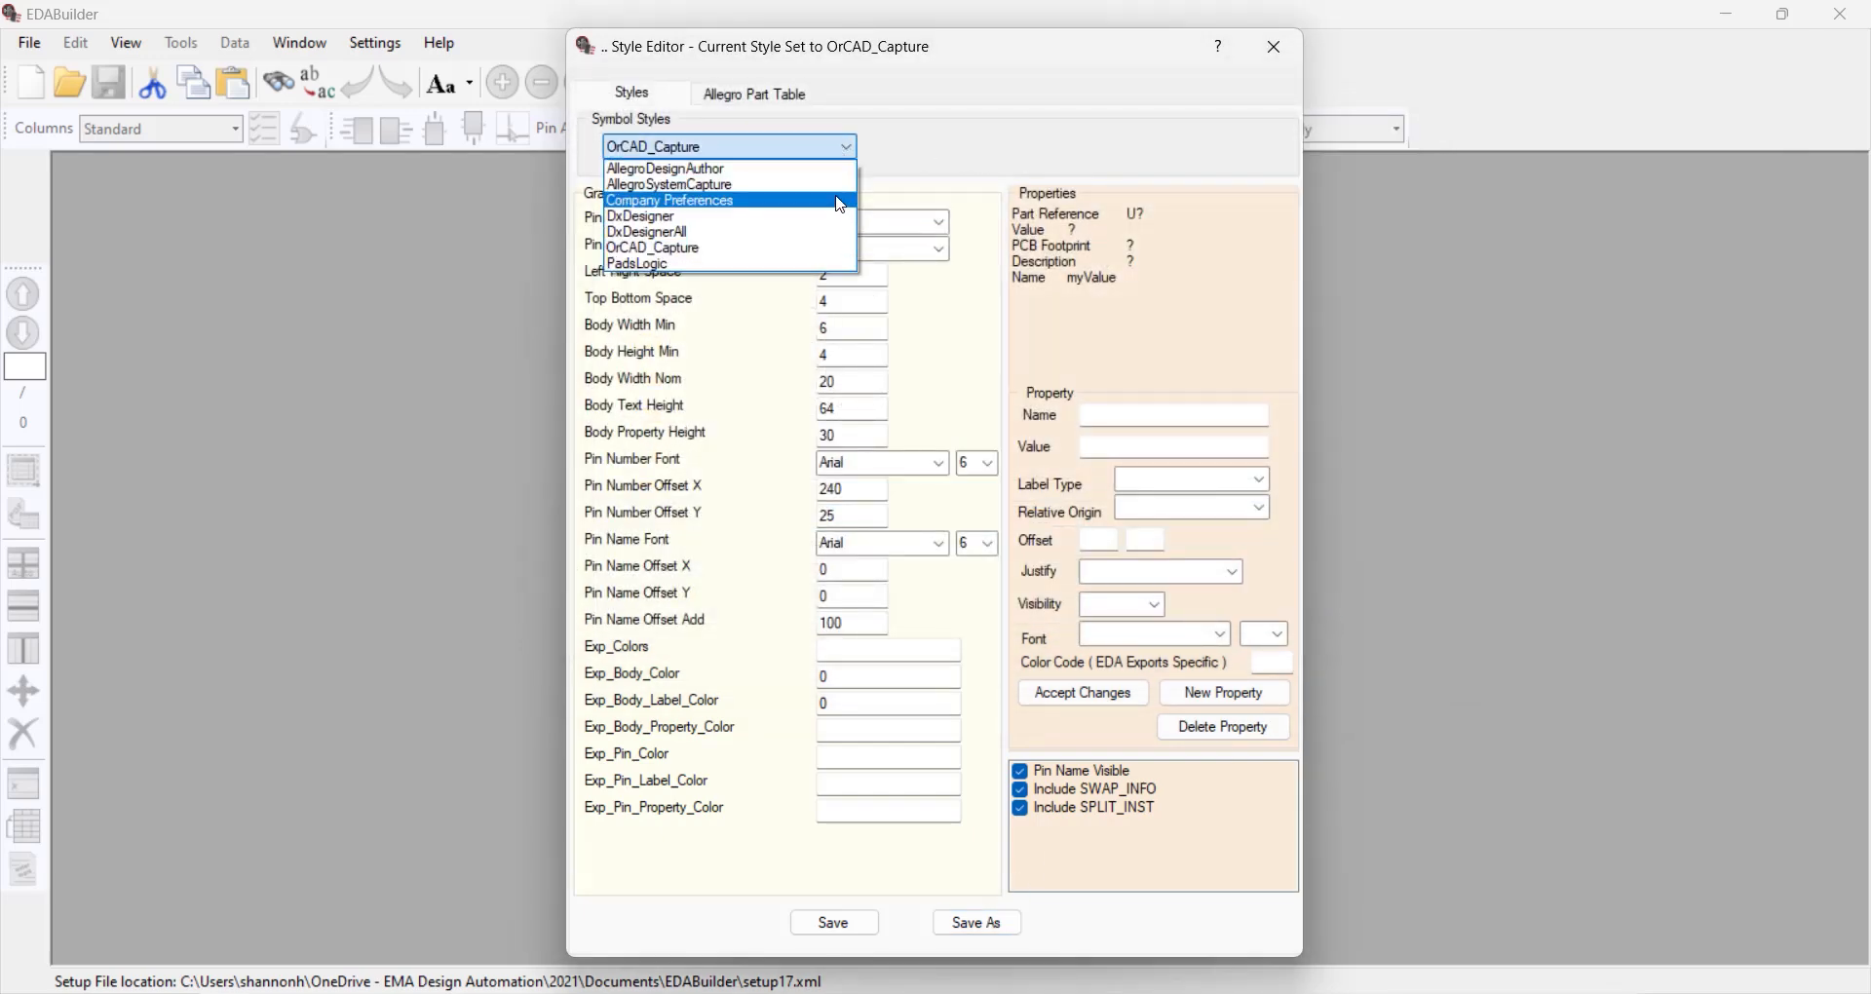
click(841, 201)
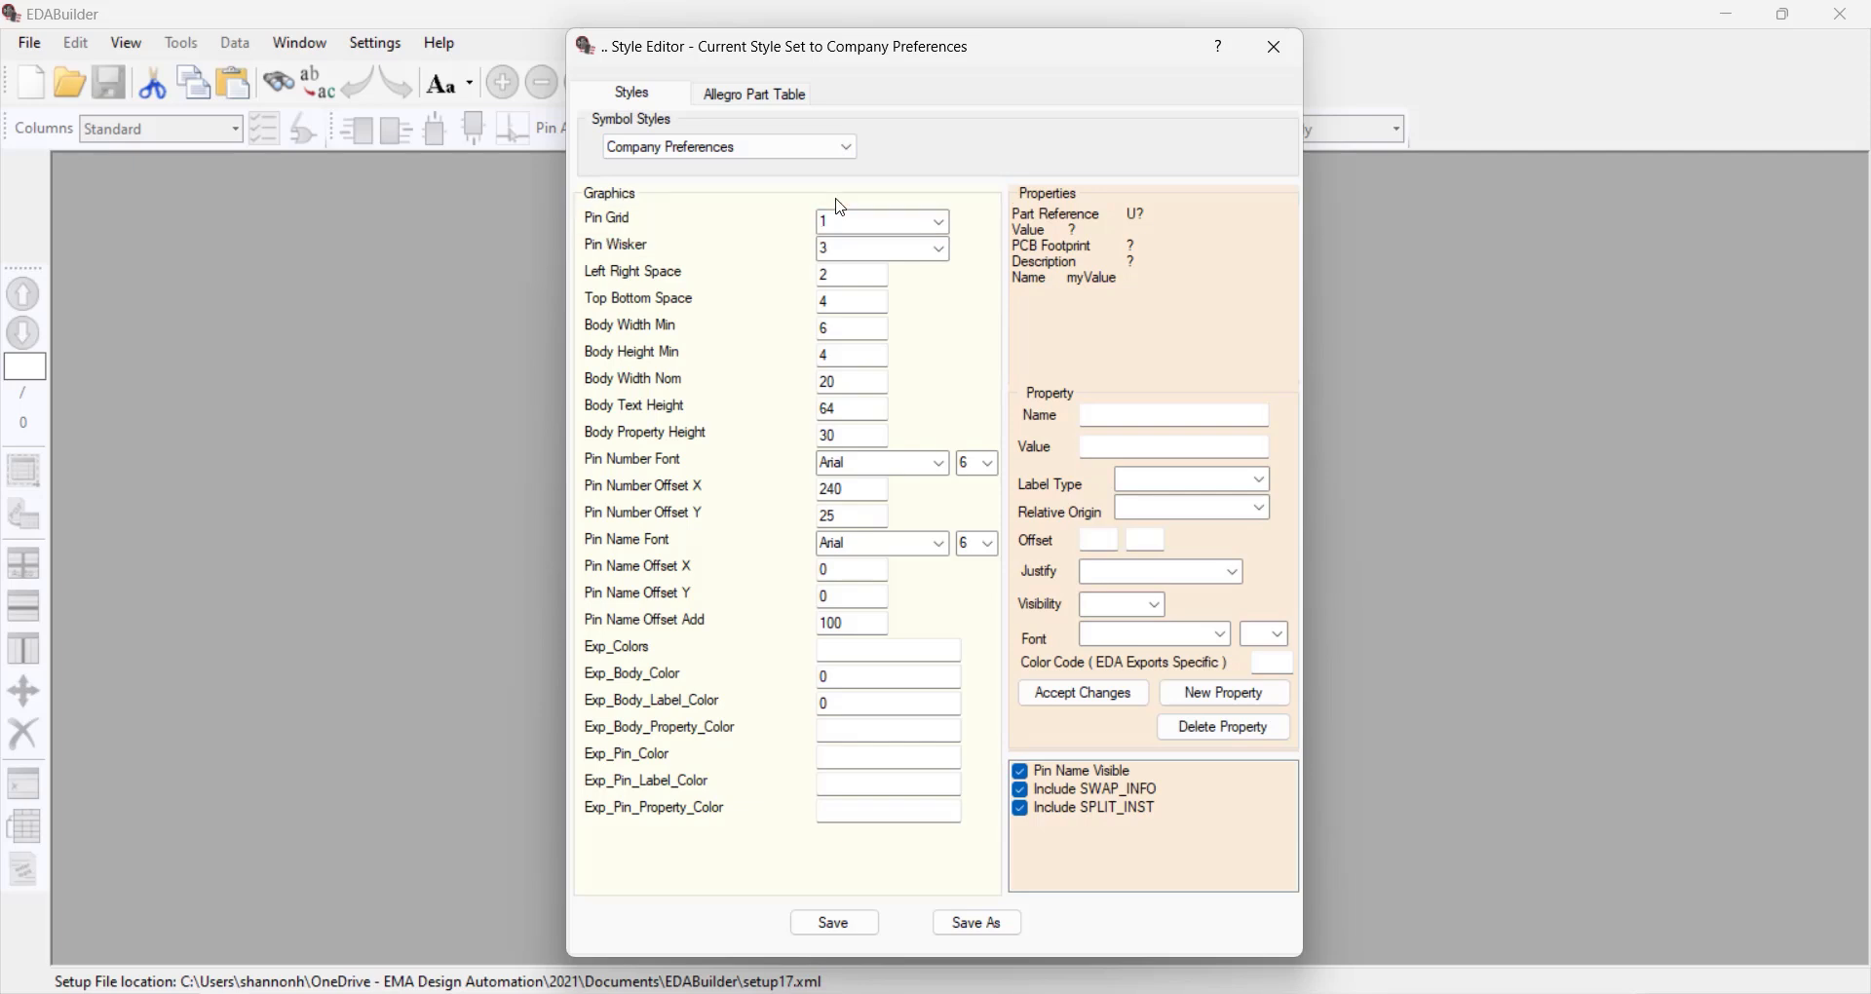
click(942, 251)
click(923, 319)
Set the style's Top Bottom Space to 2 and both Body Width Min and Body Height Min to 5
click(858, 303)
click(846, 327)
key(BackSpace)
text(5)
click(860, 356)
key(BackSpace)
text(5)
Change the Pin Number Font to Calibri at size 5
click(941, 464)
click(927, 555)
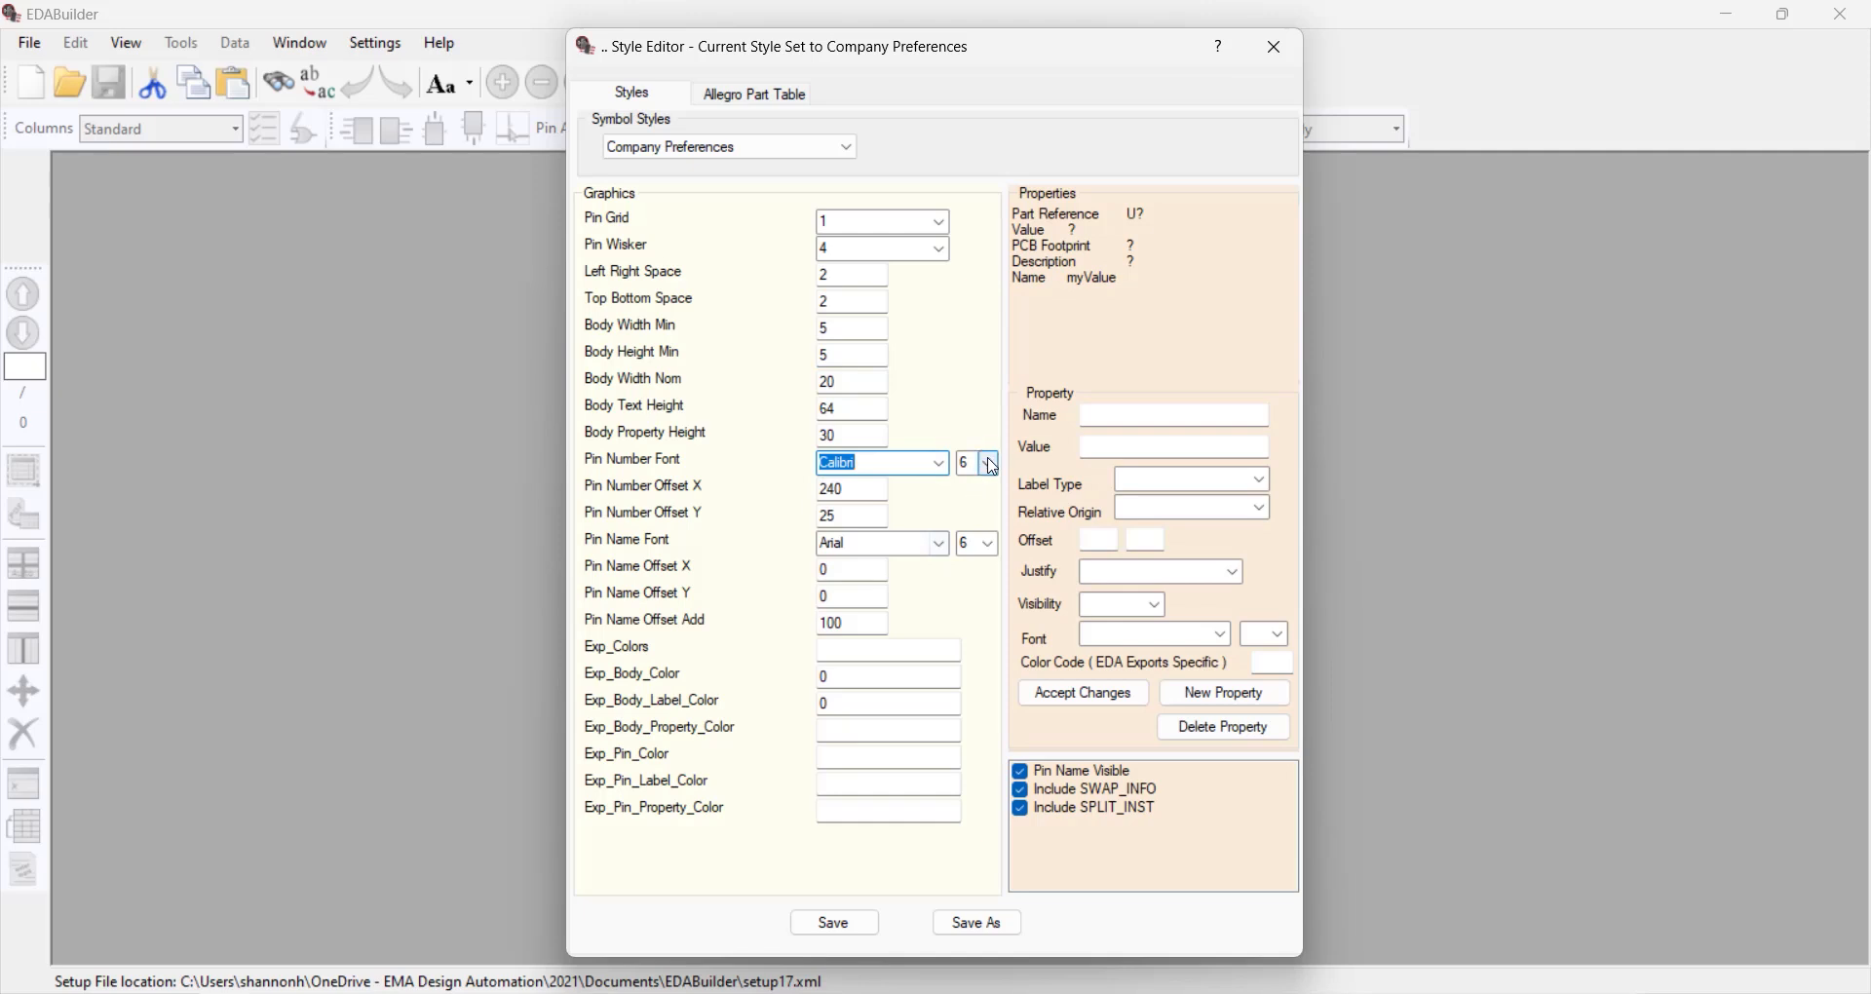
click(989, 464)
click(975, 517)
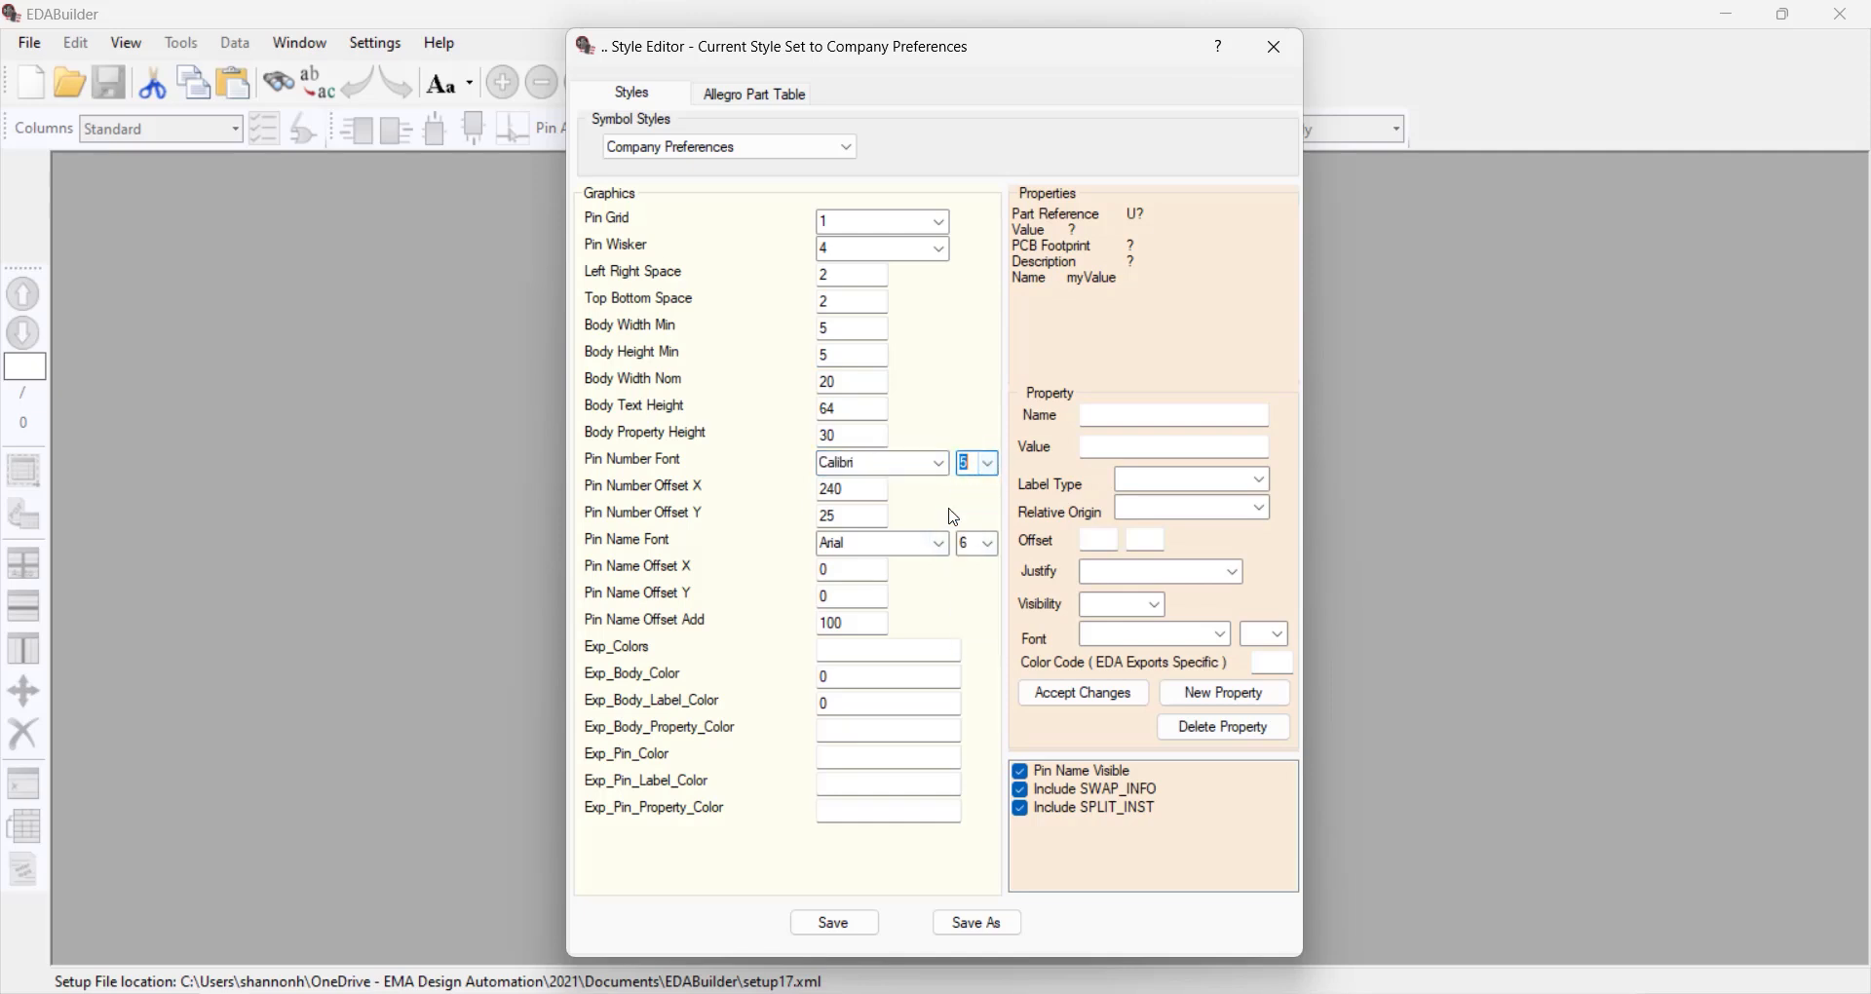
Set Pin Number Offset X to 250 and Pin Number Offset Y to 10
click(860, 487)
key(BackSpace)
key(BackSpace)
text(50)
double_click(824, 517)
text(10)
Change the Pin Name Font to Calibri at size 5
click(940, 544)
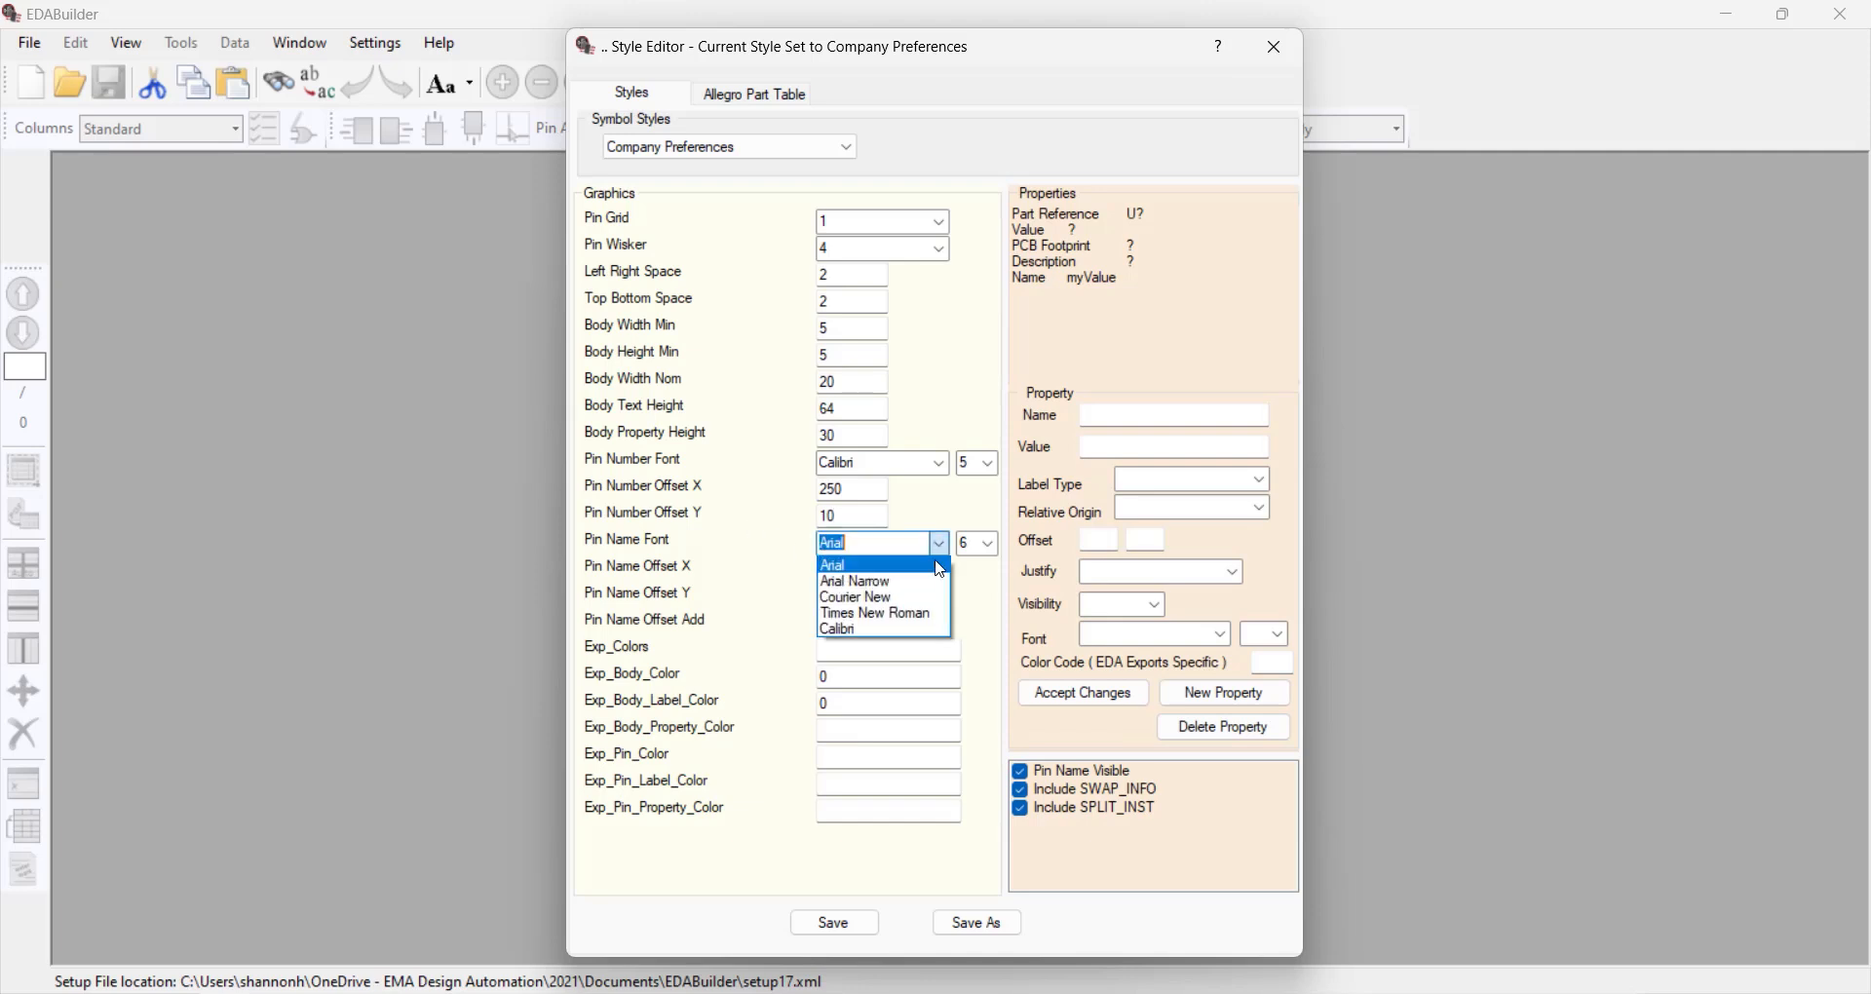
click(937, 631)
click(989, 542)
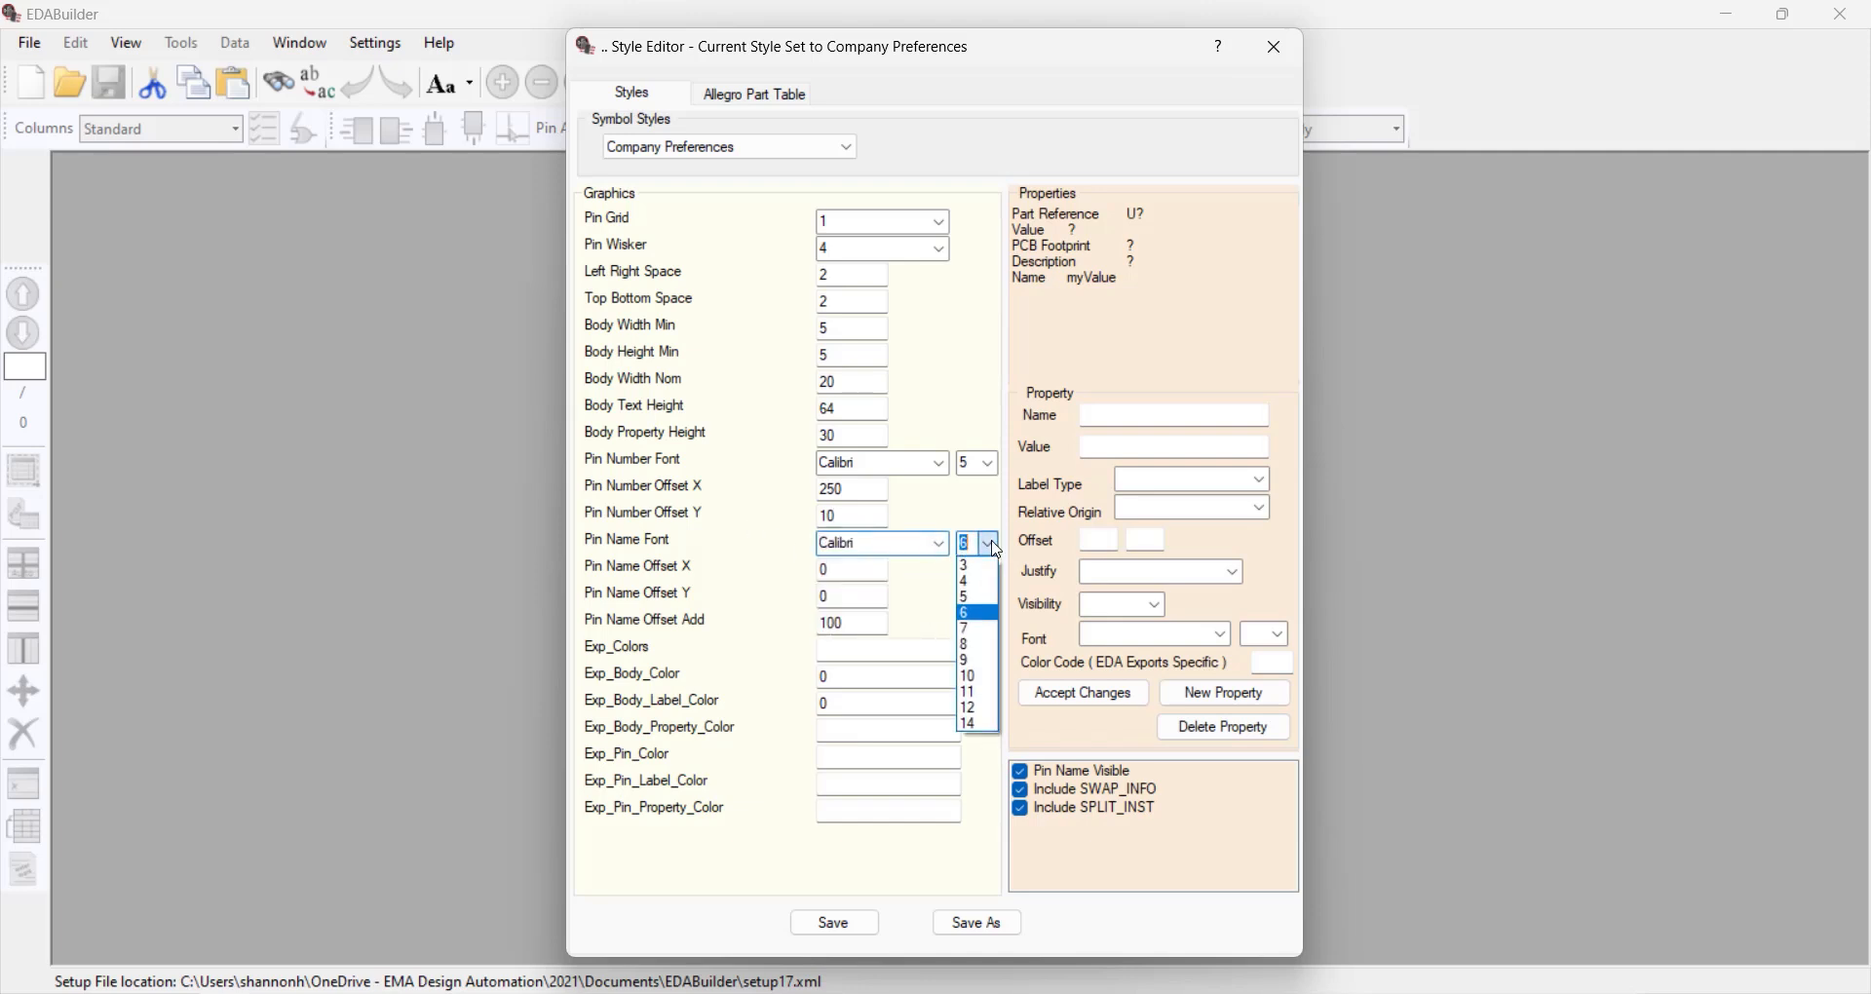
click(986, 598)
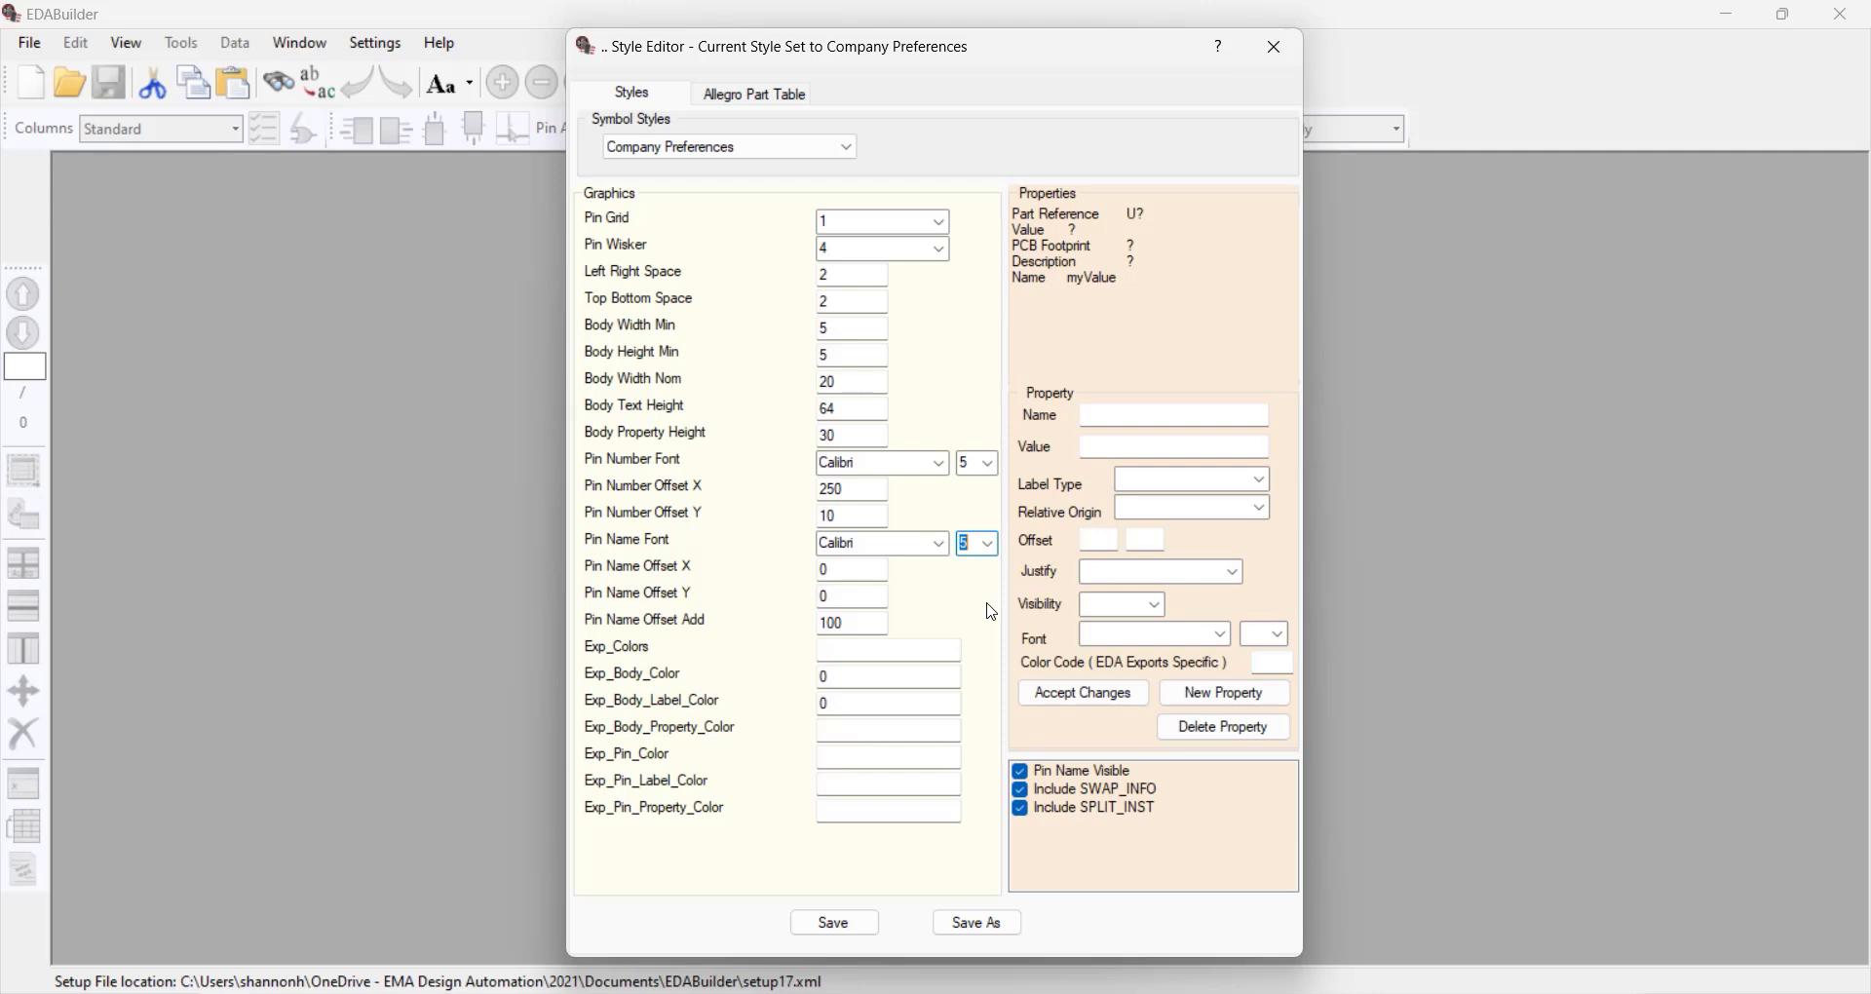
For the Part Reference property, set both the Relative Origin and the Justify option to UPPERRIGHT
click(1098, 219)
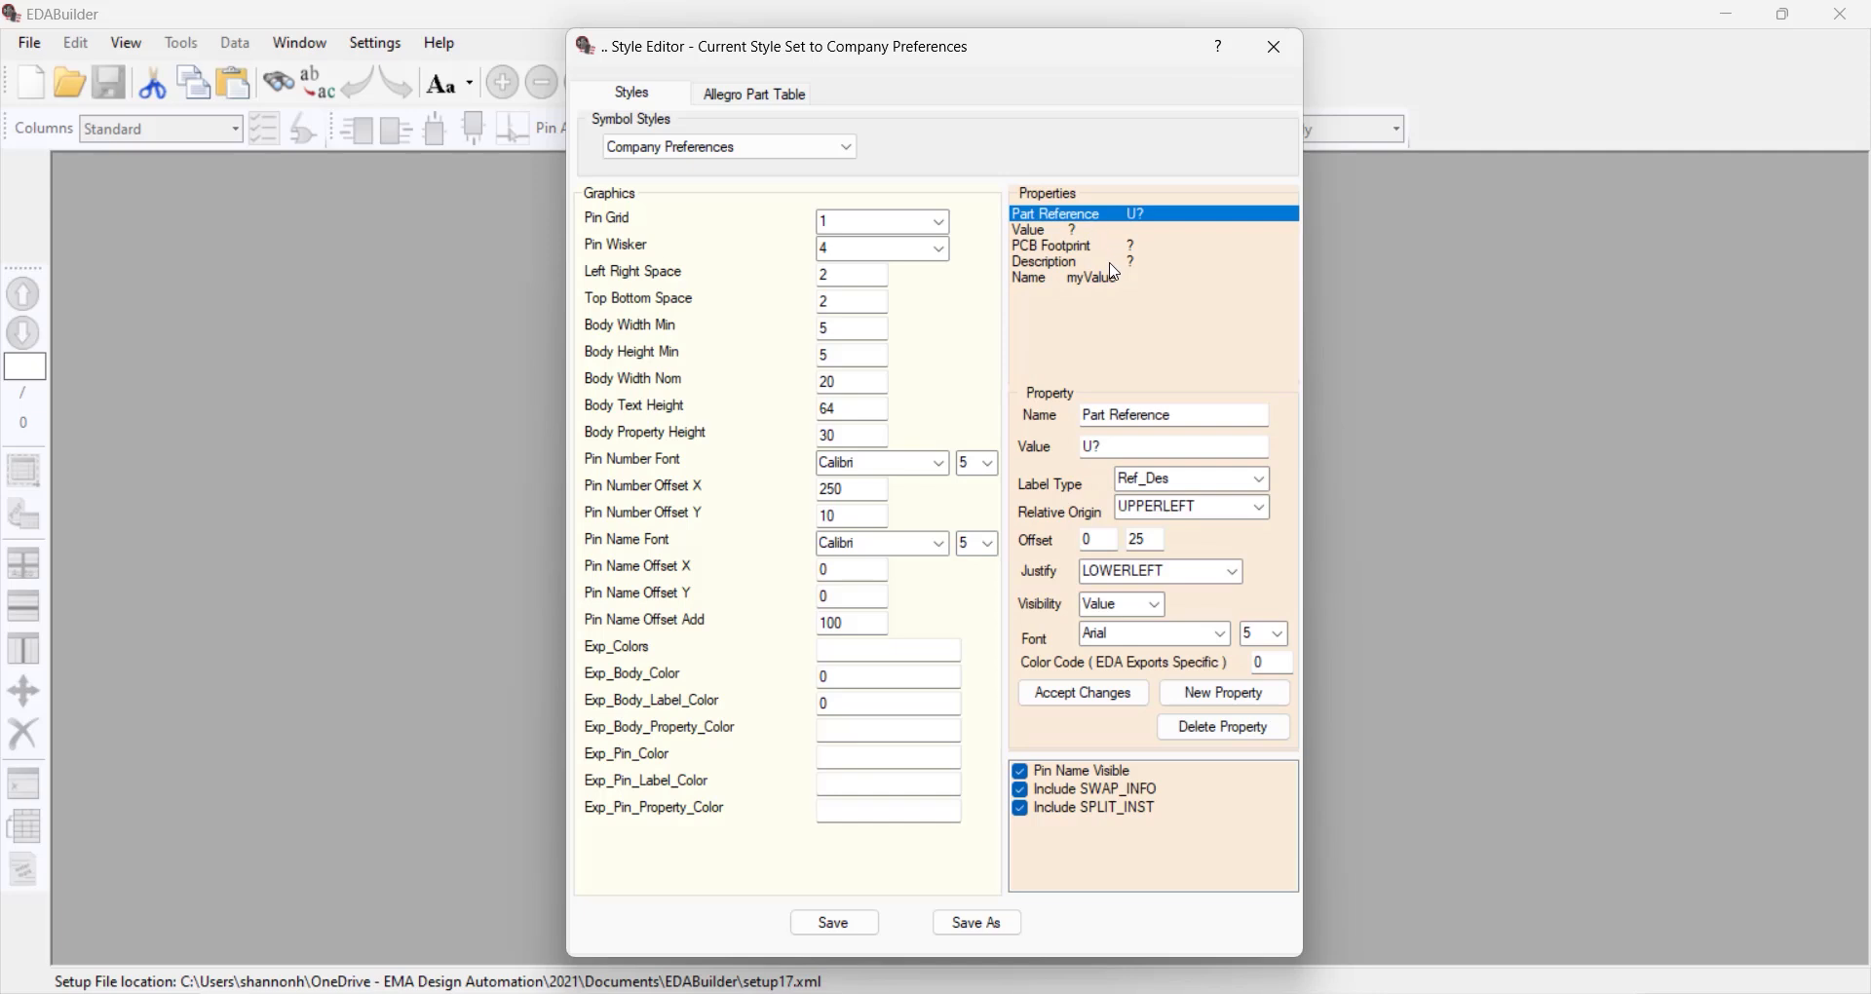
click(1223, 574)
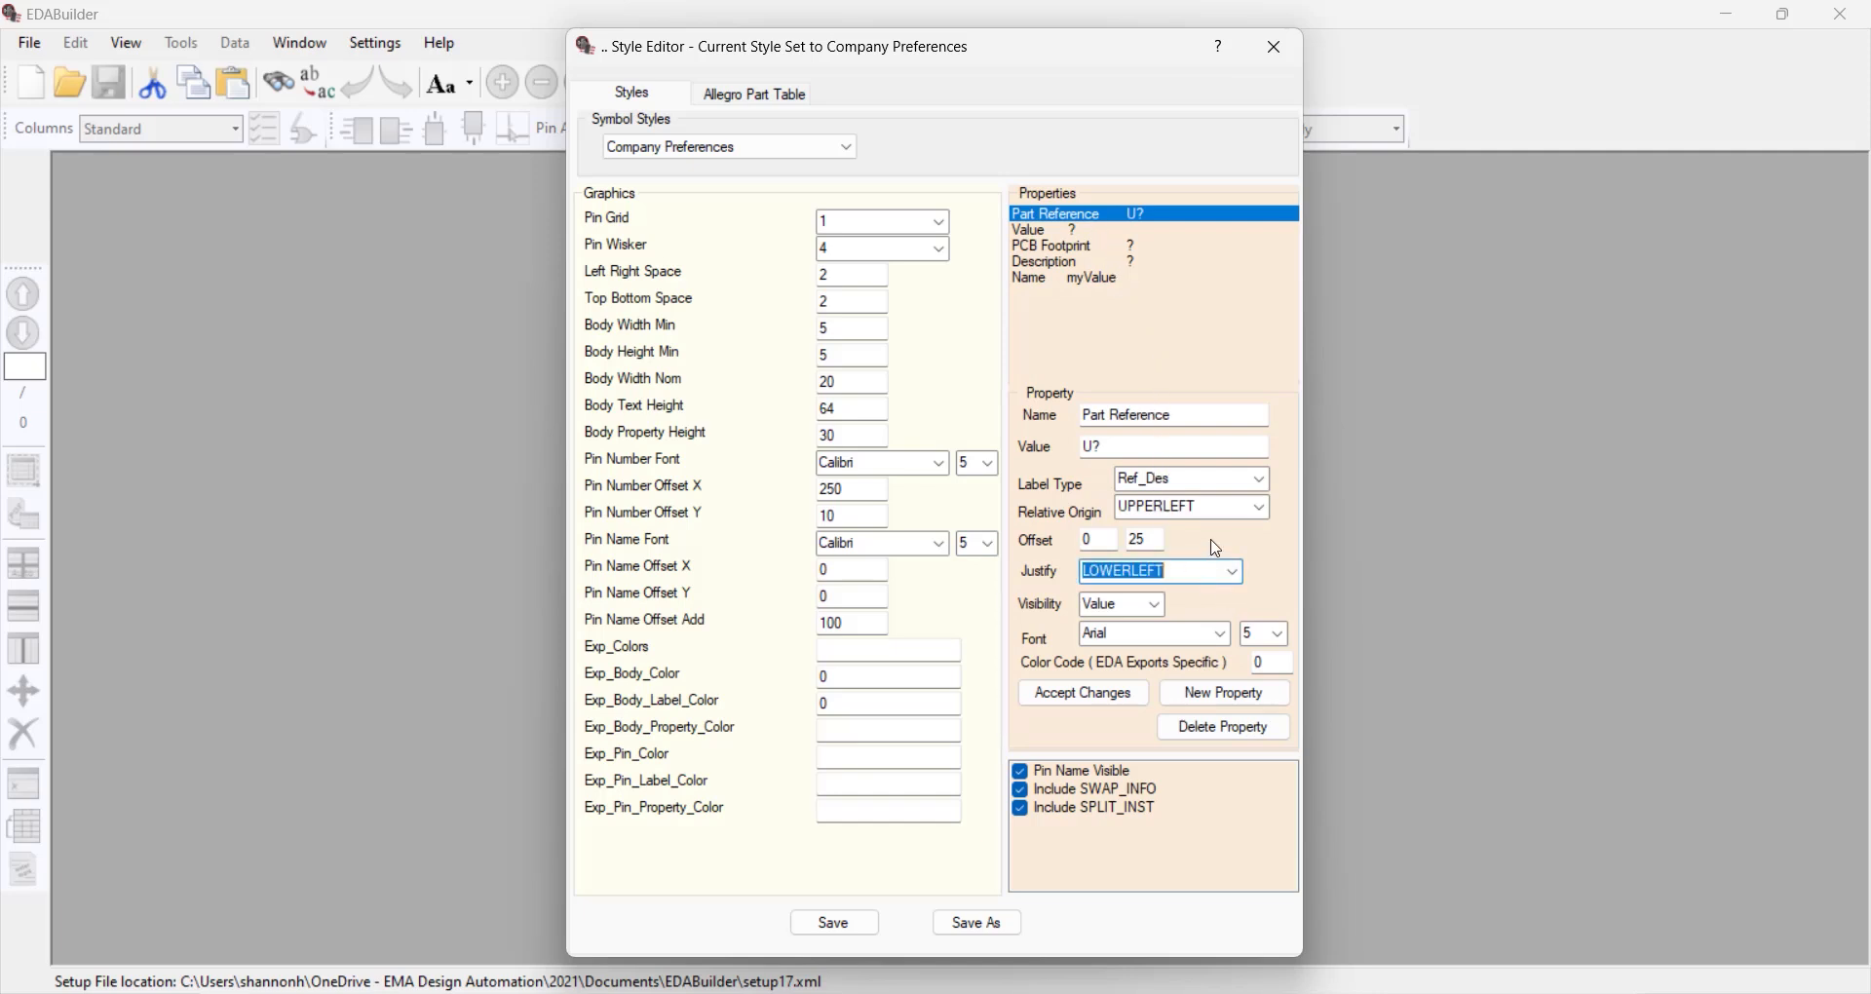
click(1262, 509)
key(Down)
key(Down)
key(Return)
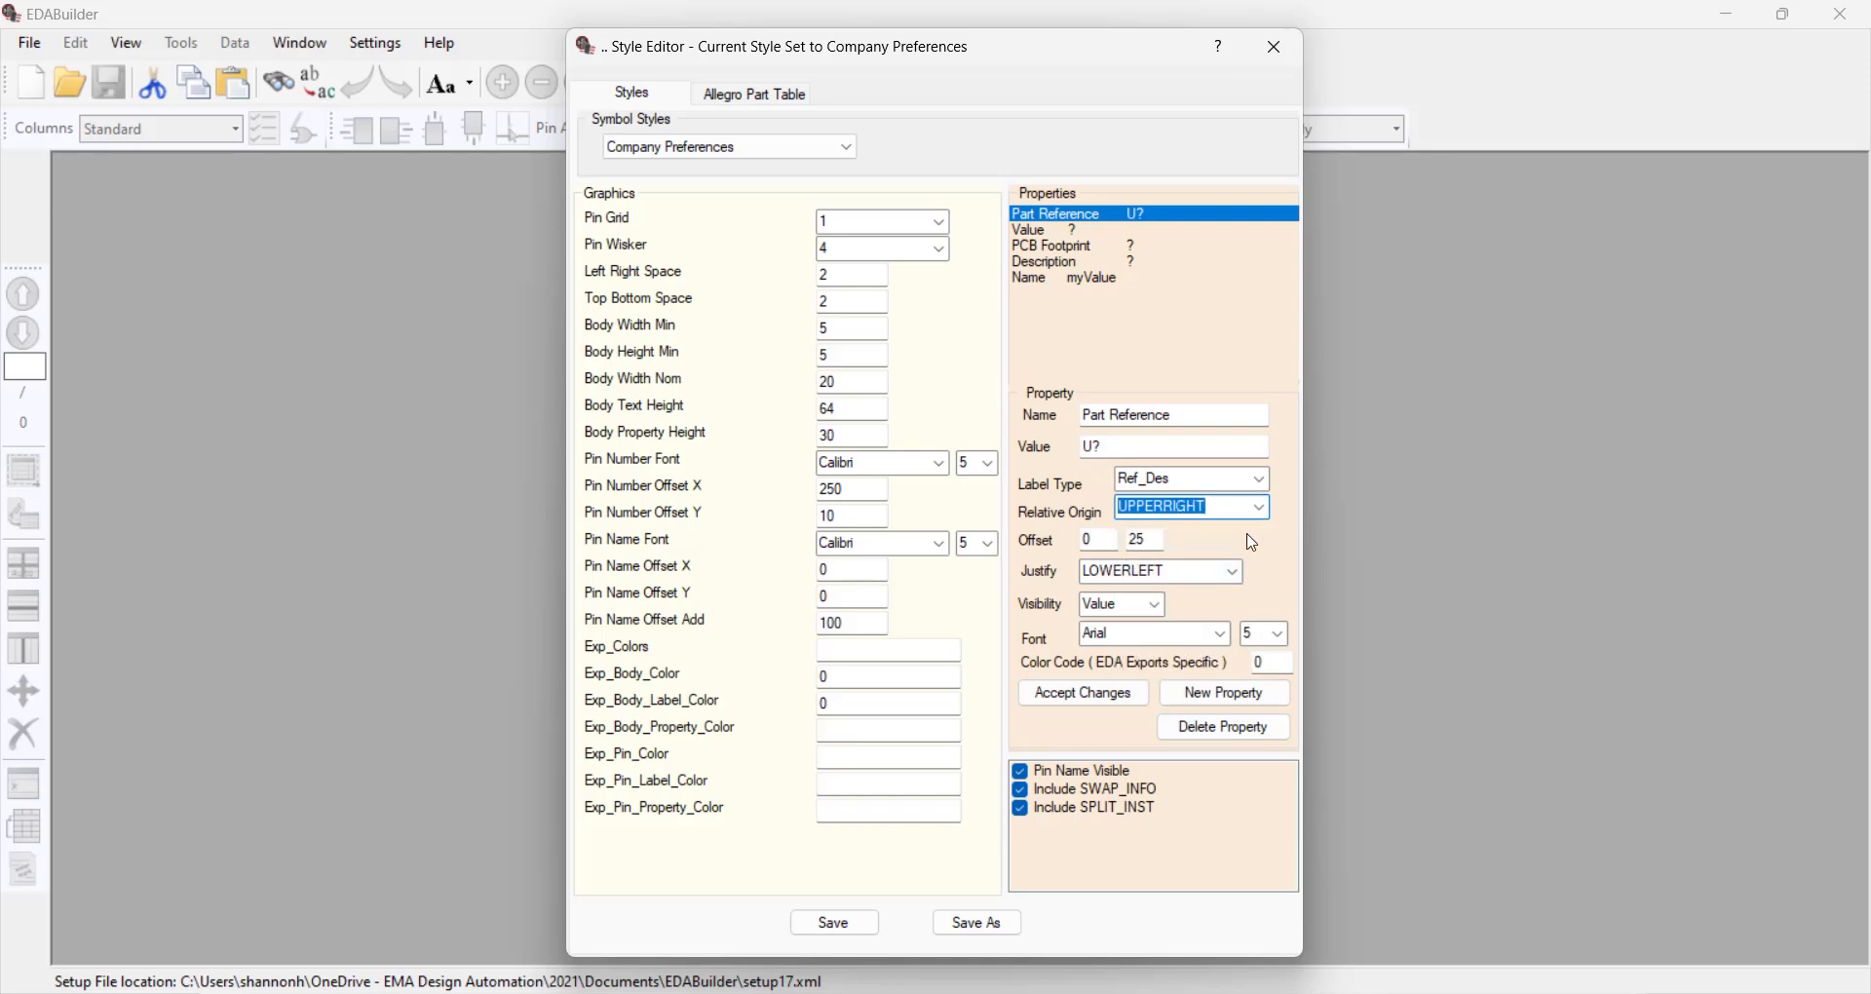
click(1233, 573)
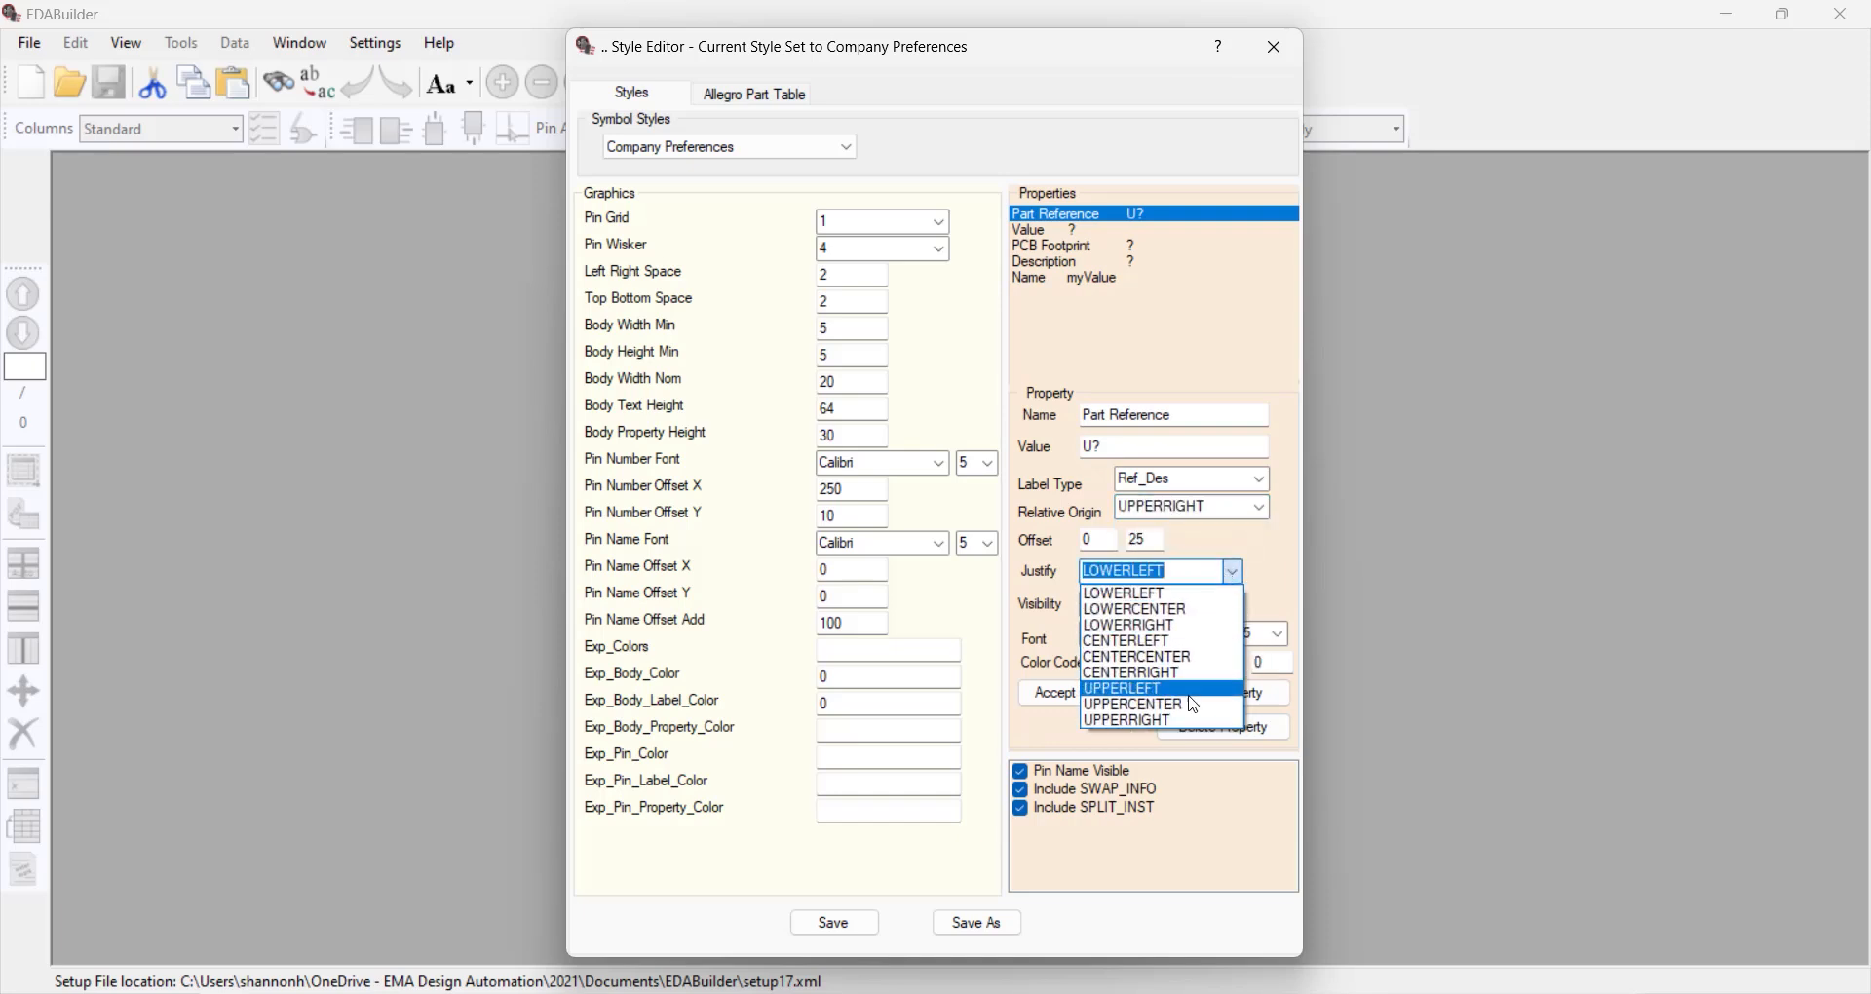
click(1197, 720)
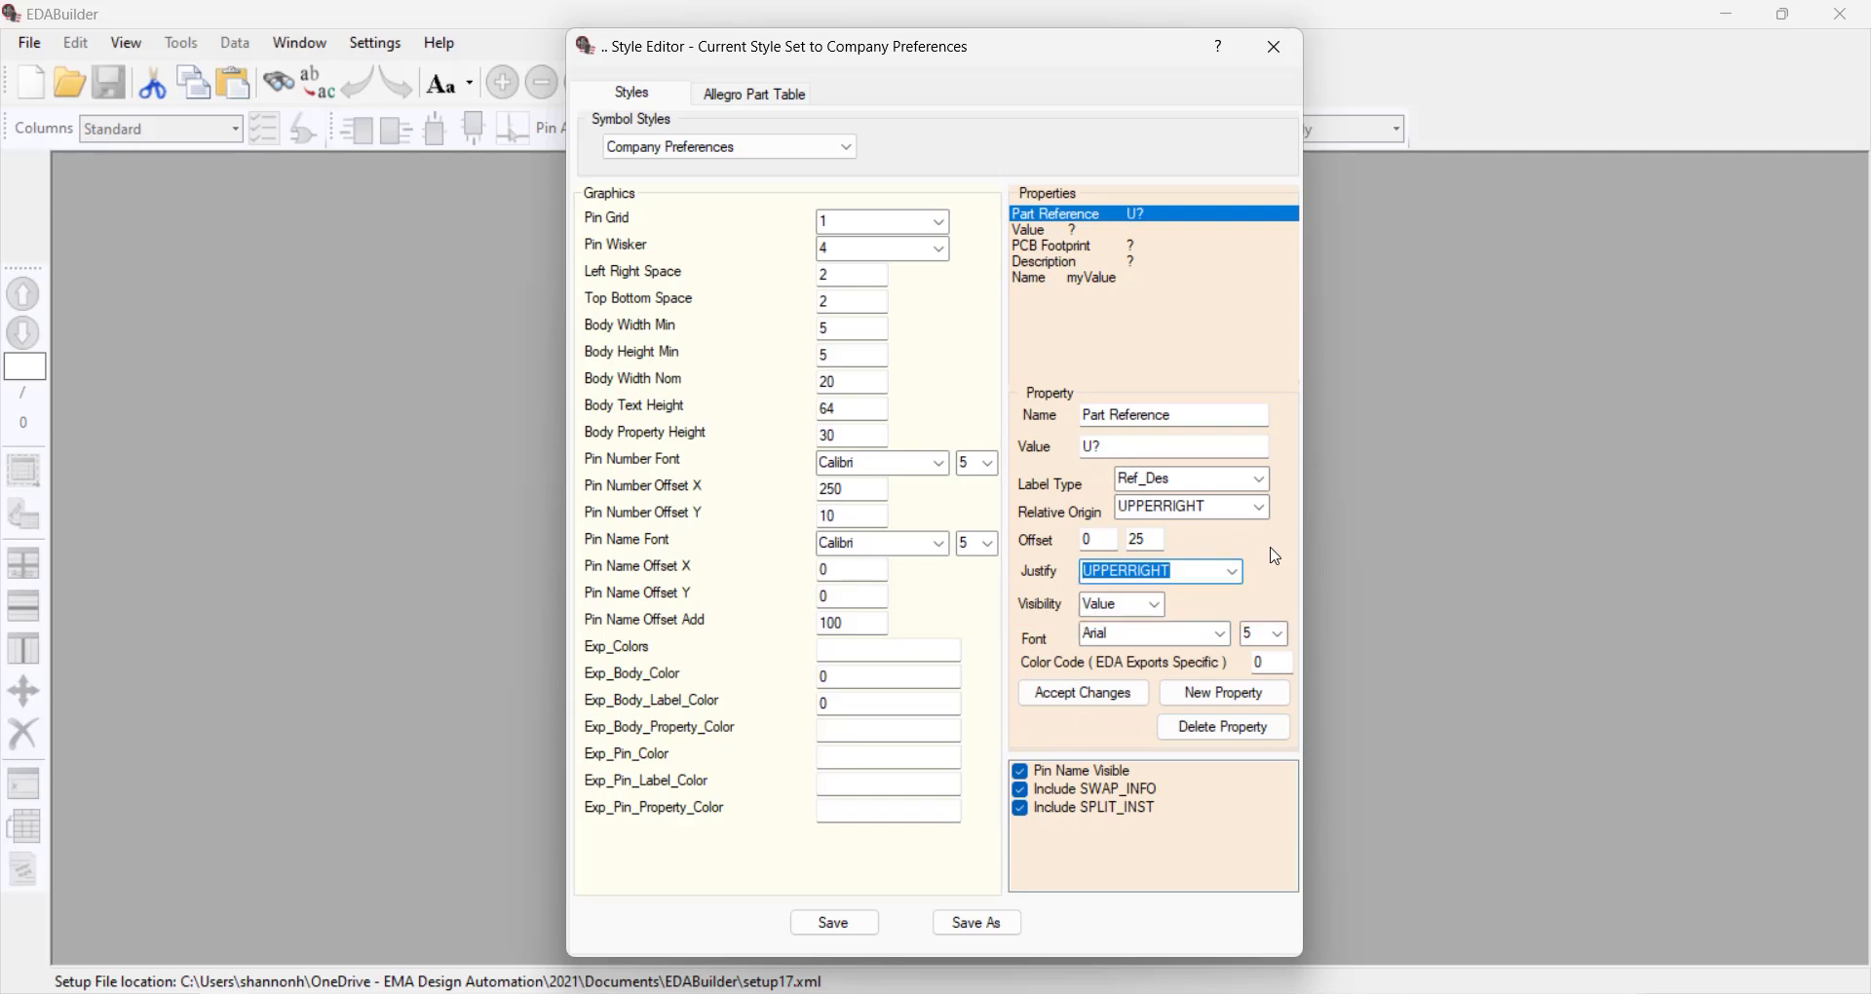
Set the Part Reference font to Calibri size 6 and accept the property changes
click(1219, 634)
click(1201, 719)
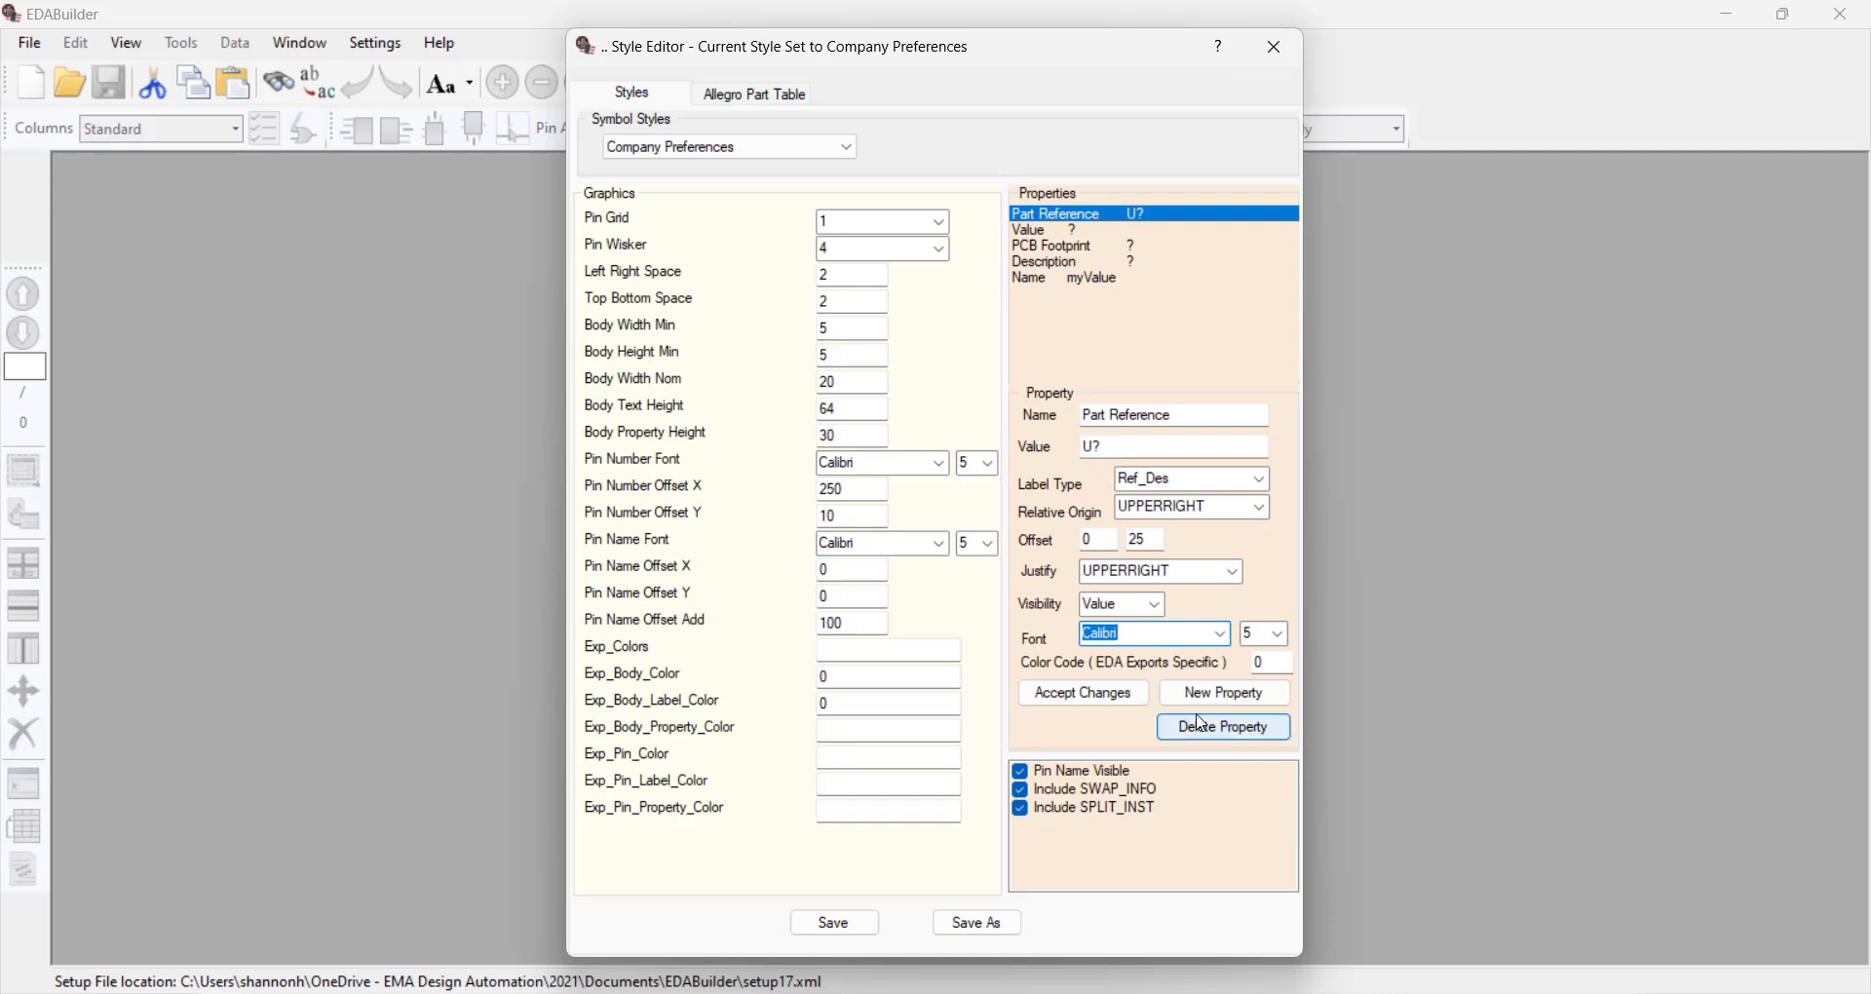
click(1278, 634)
click(1269, 688)
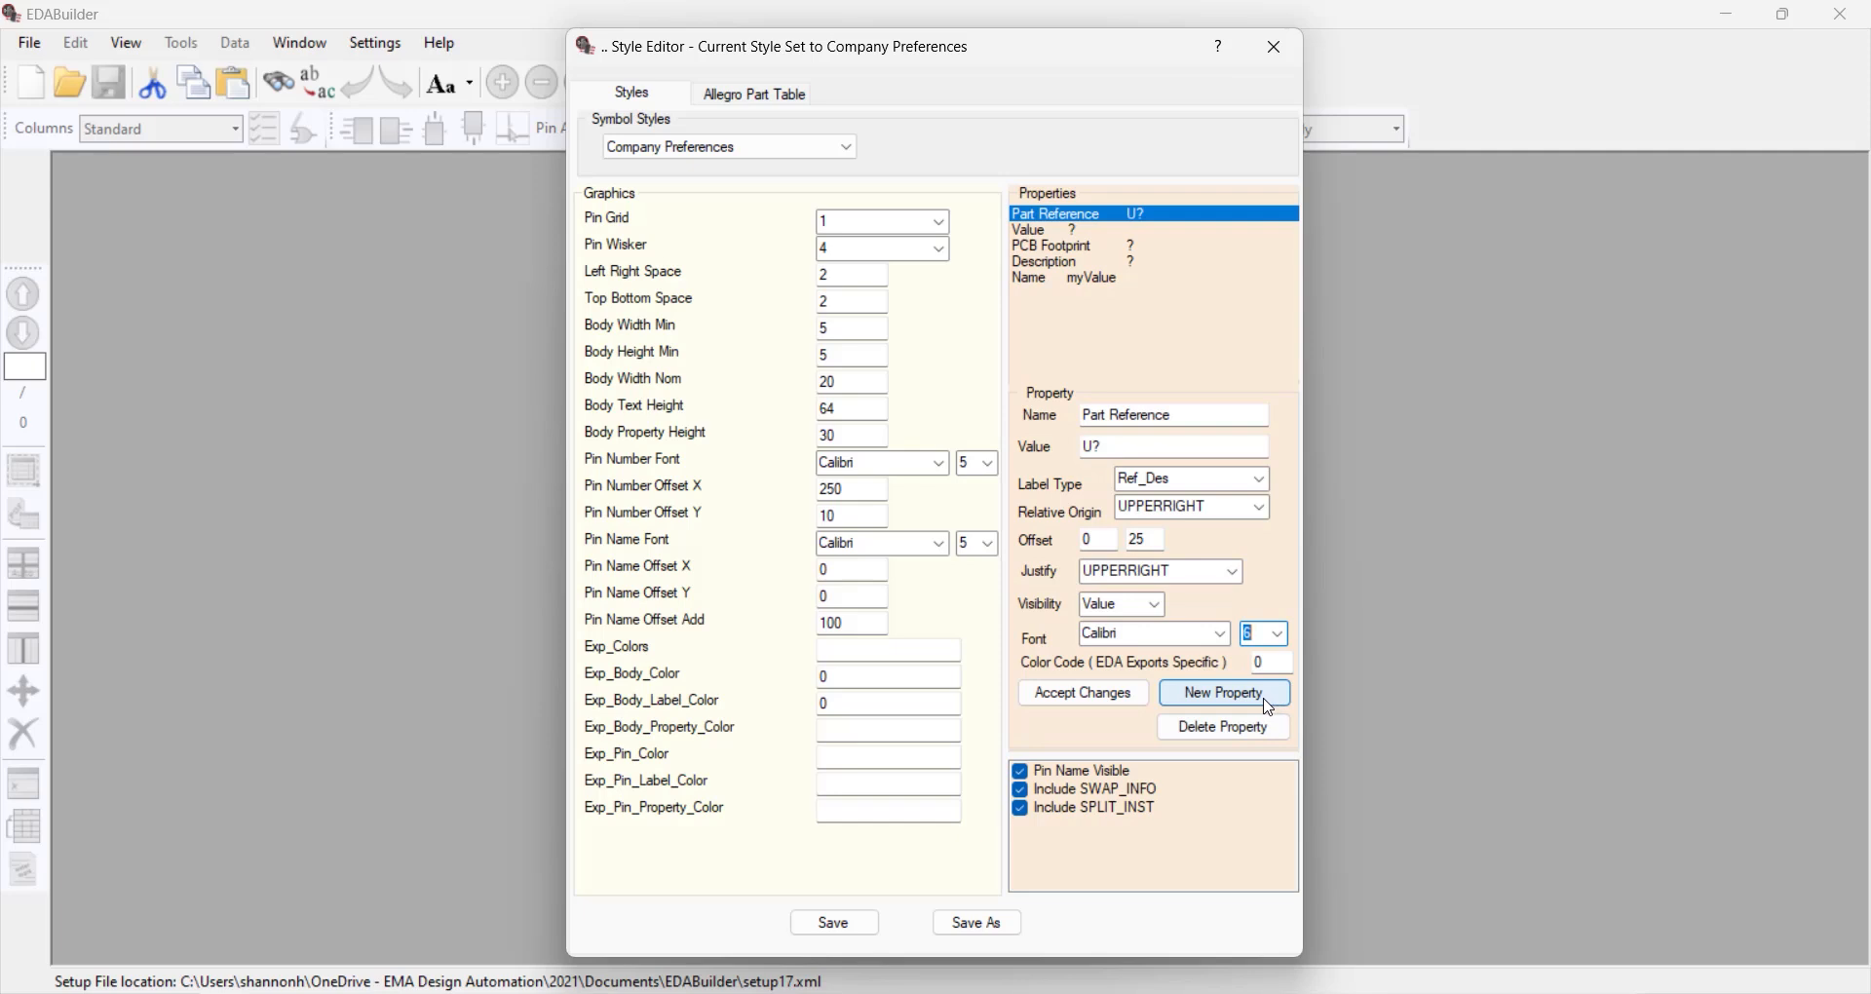
click(1101, 711)
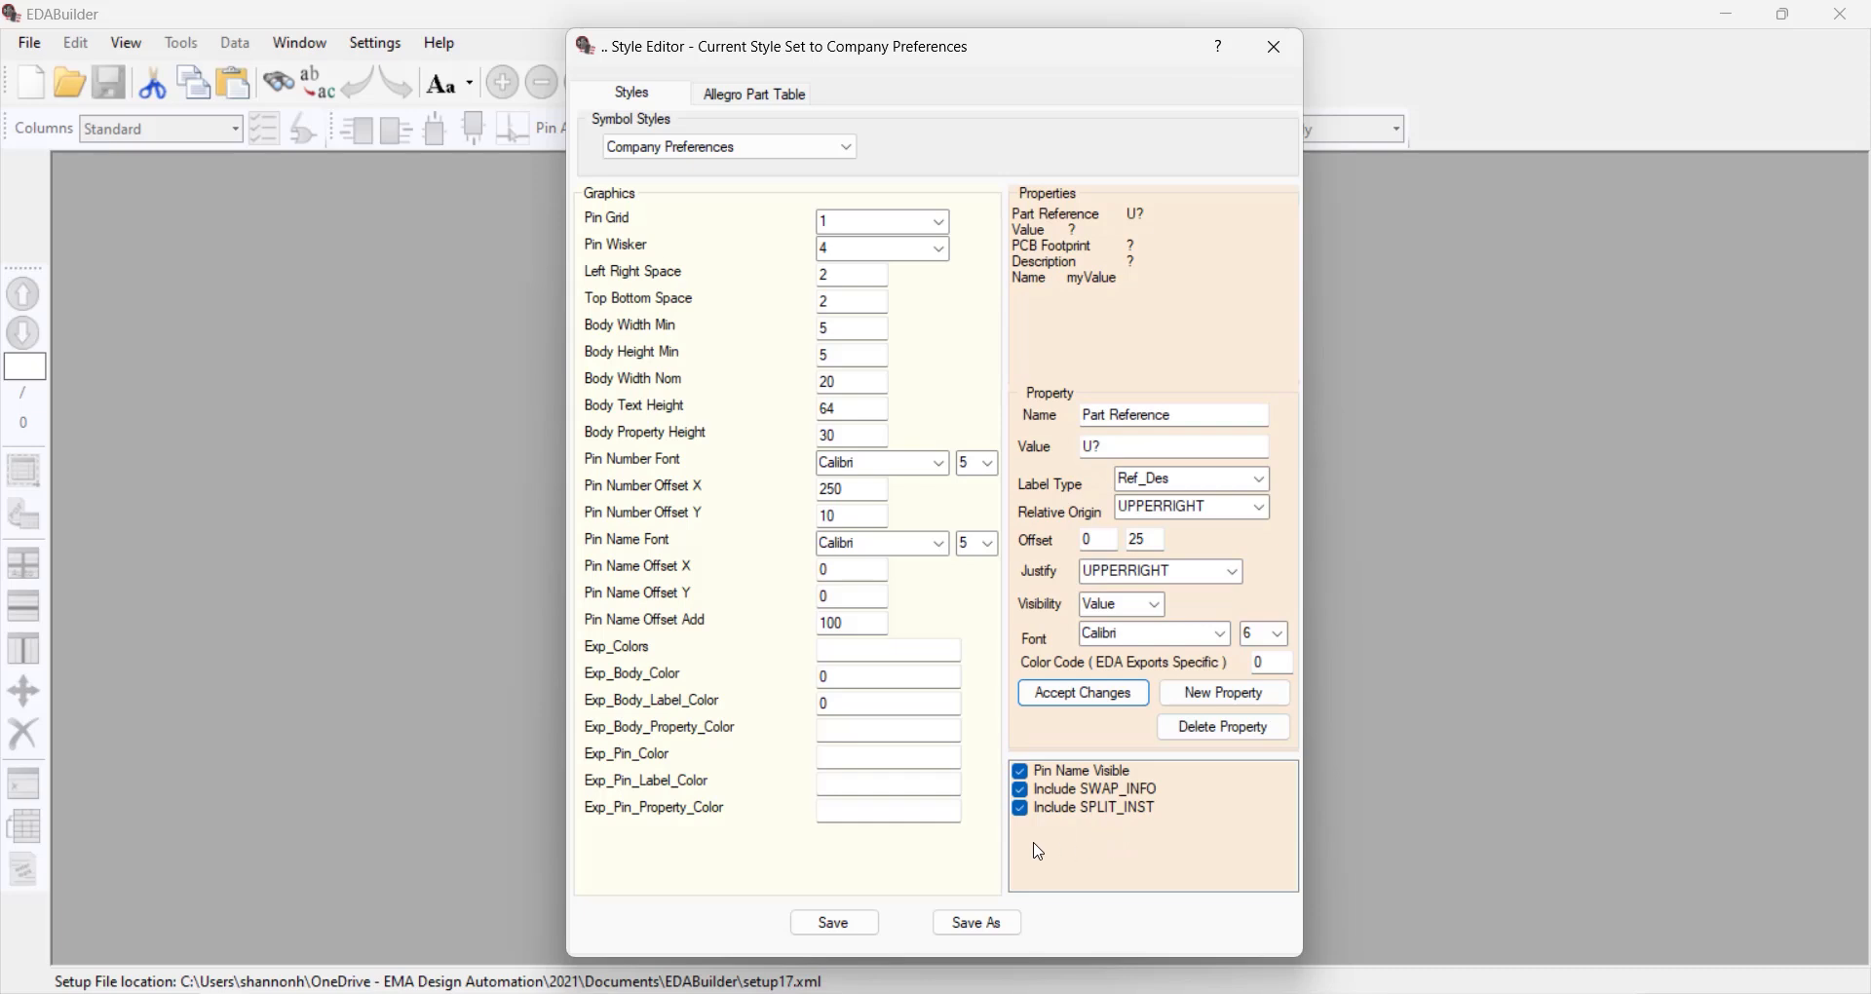
Save the Company Preferences style, overwriting its existing file, and close the Style Editor
click(838, 925)
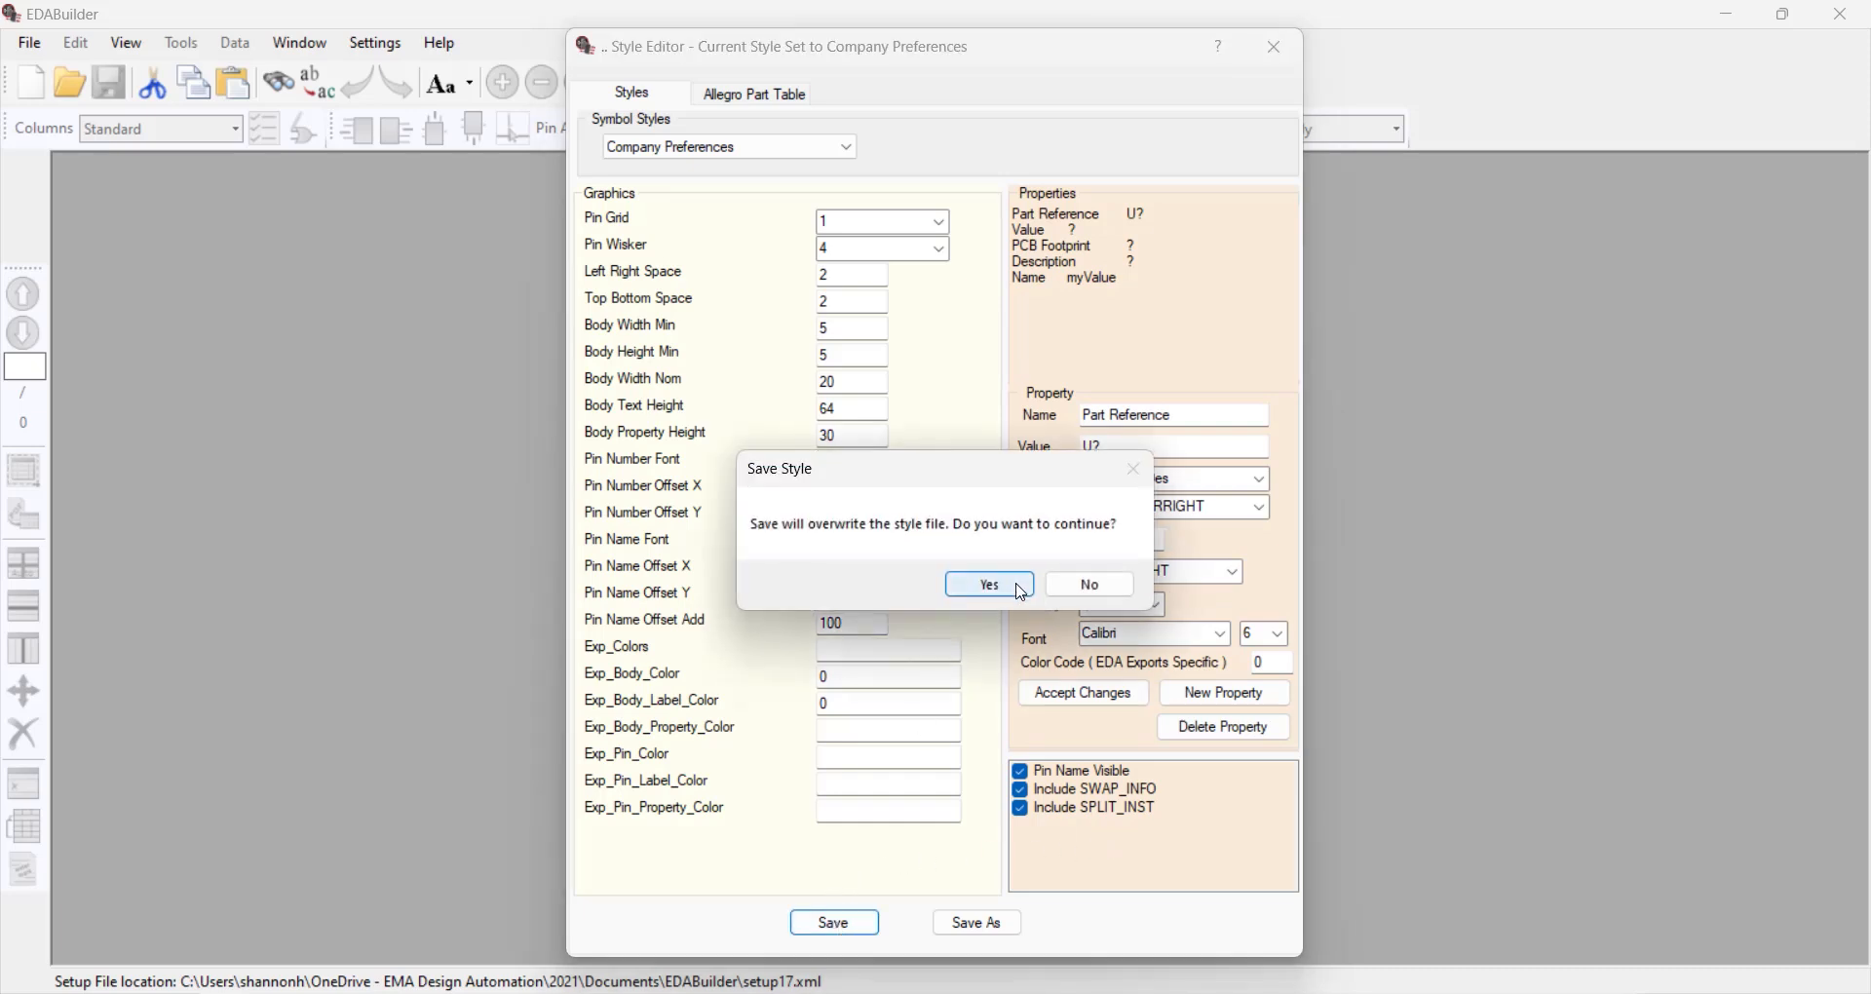
click(1020, 591)
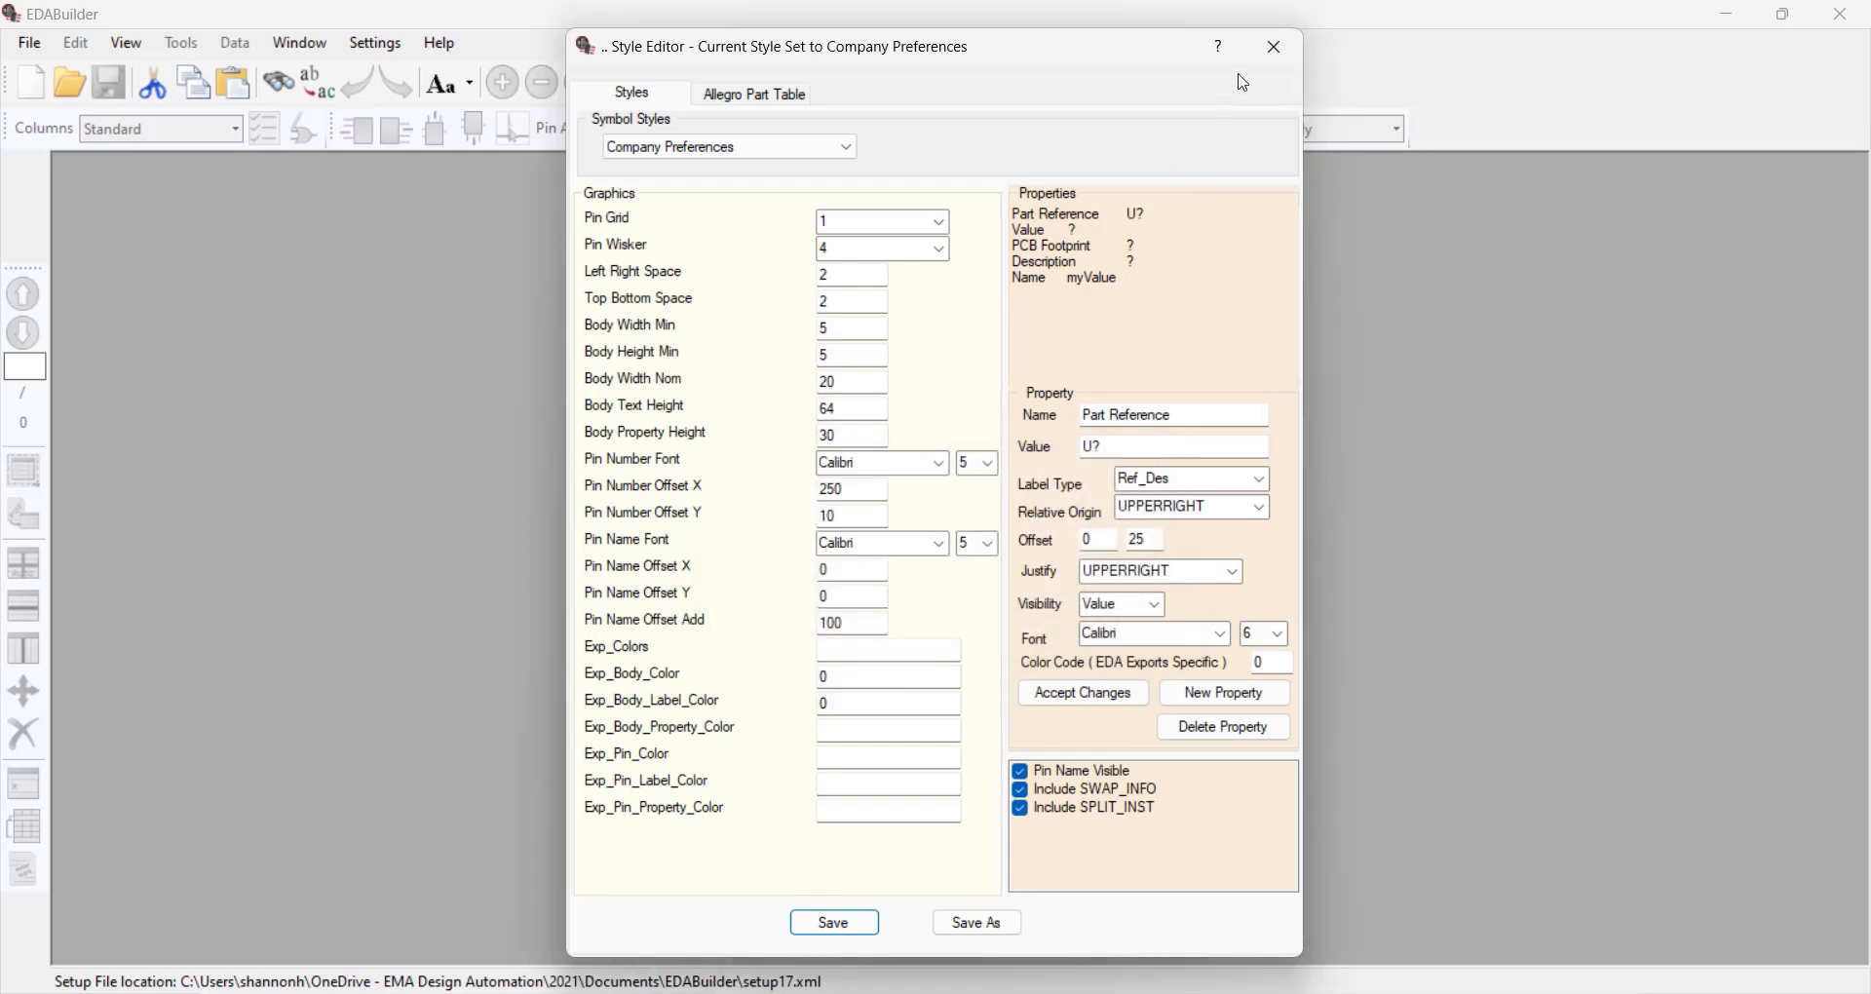
click(1265, 56)
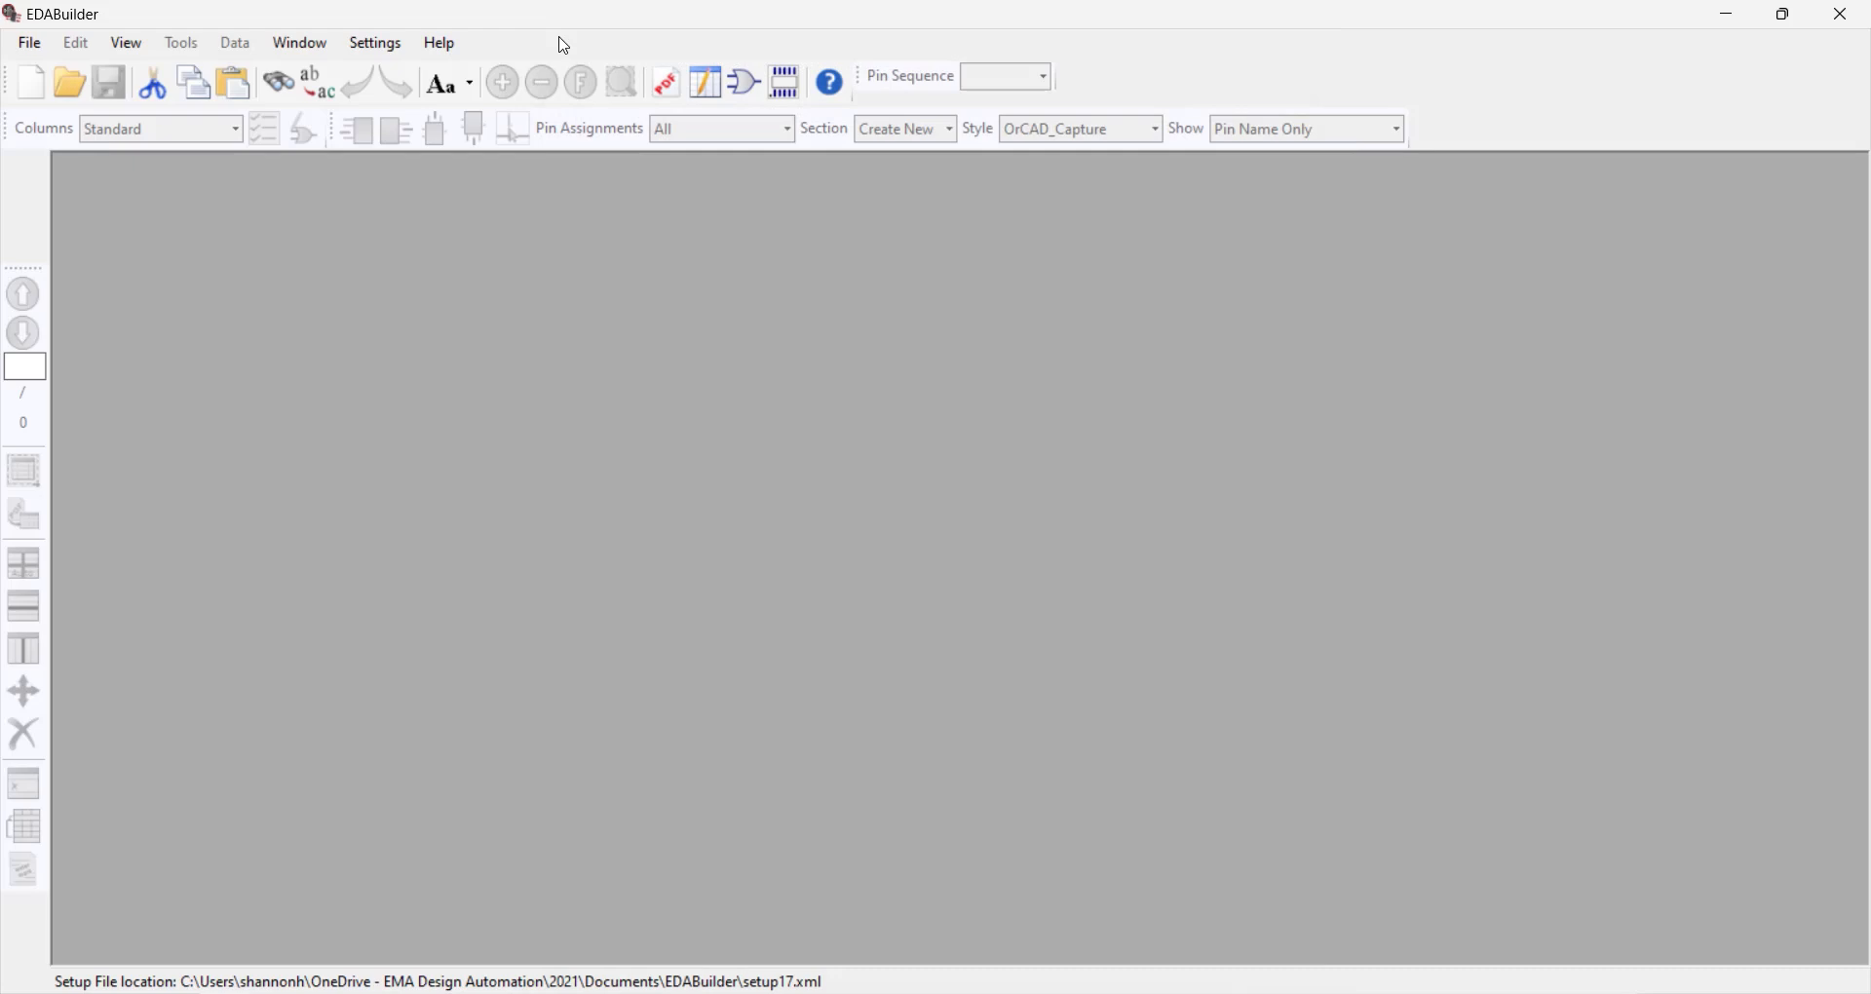
Set the part projects location to the edabuilder_footprint folder inside edabuilder_style and open the cy101e383-3jc symbol from it
click(30, 43)
mouse_move(163, 111)
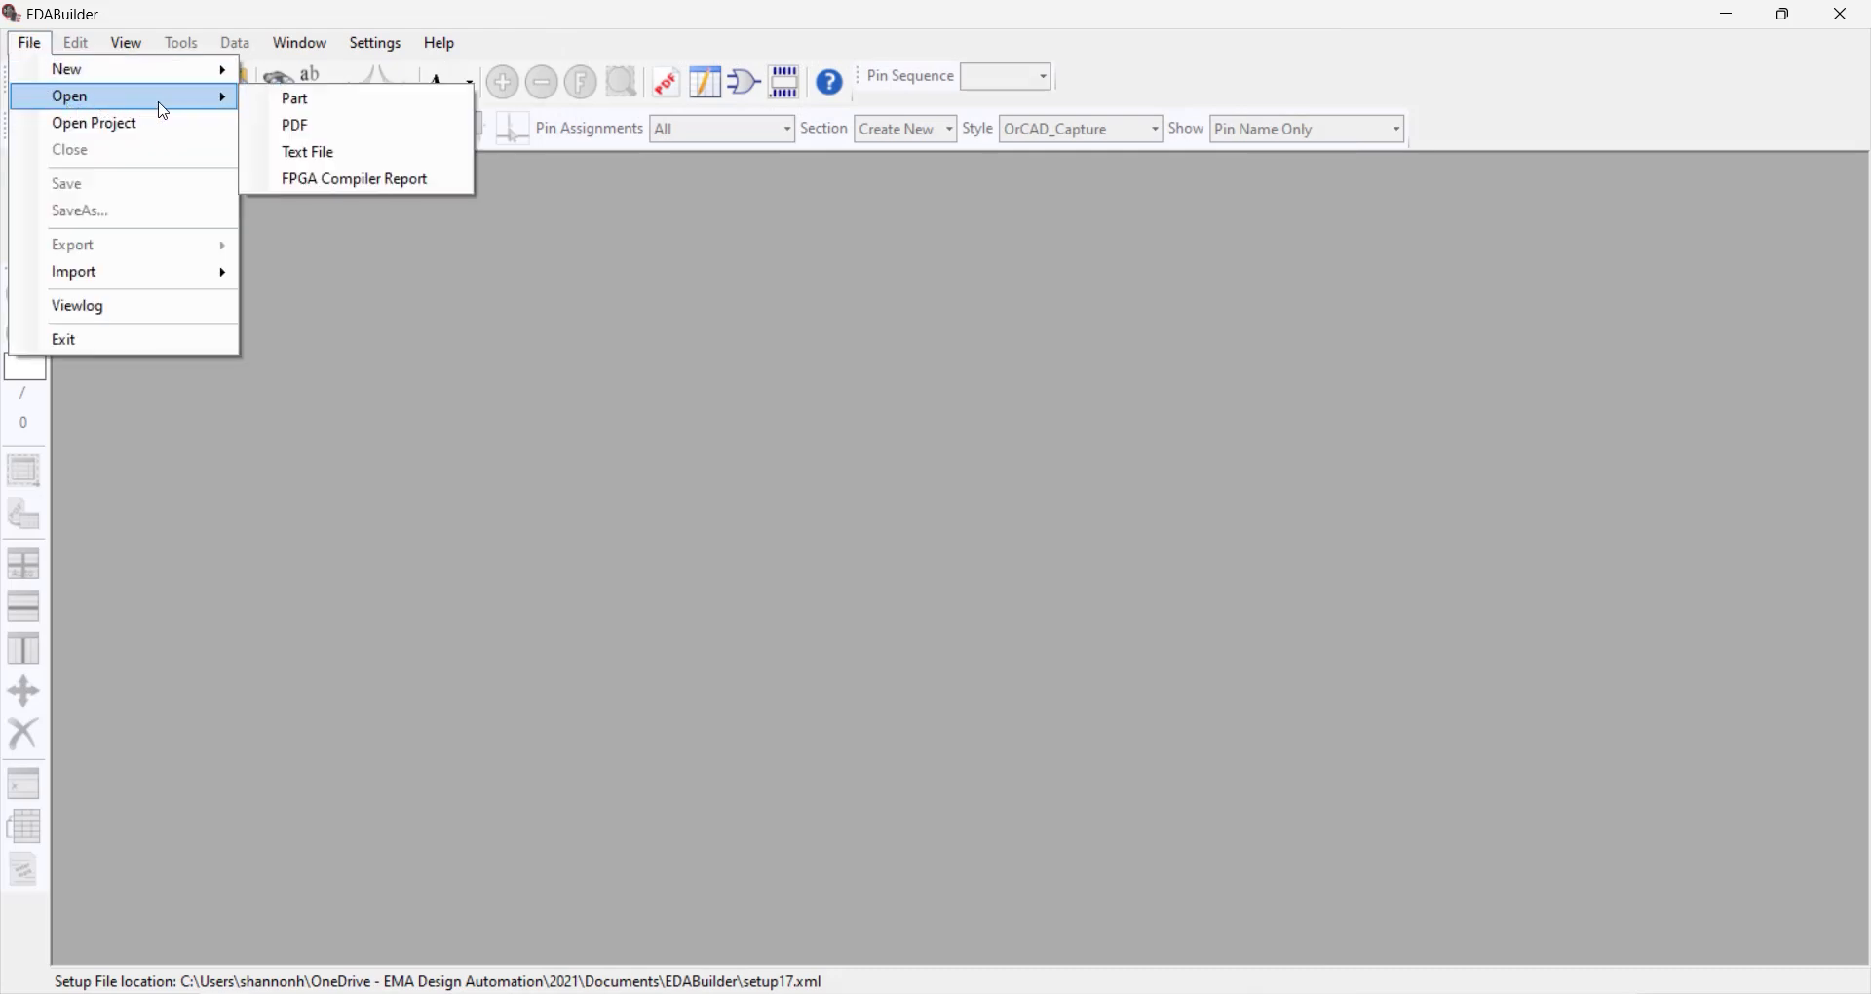
click(292, 98)
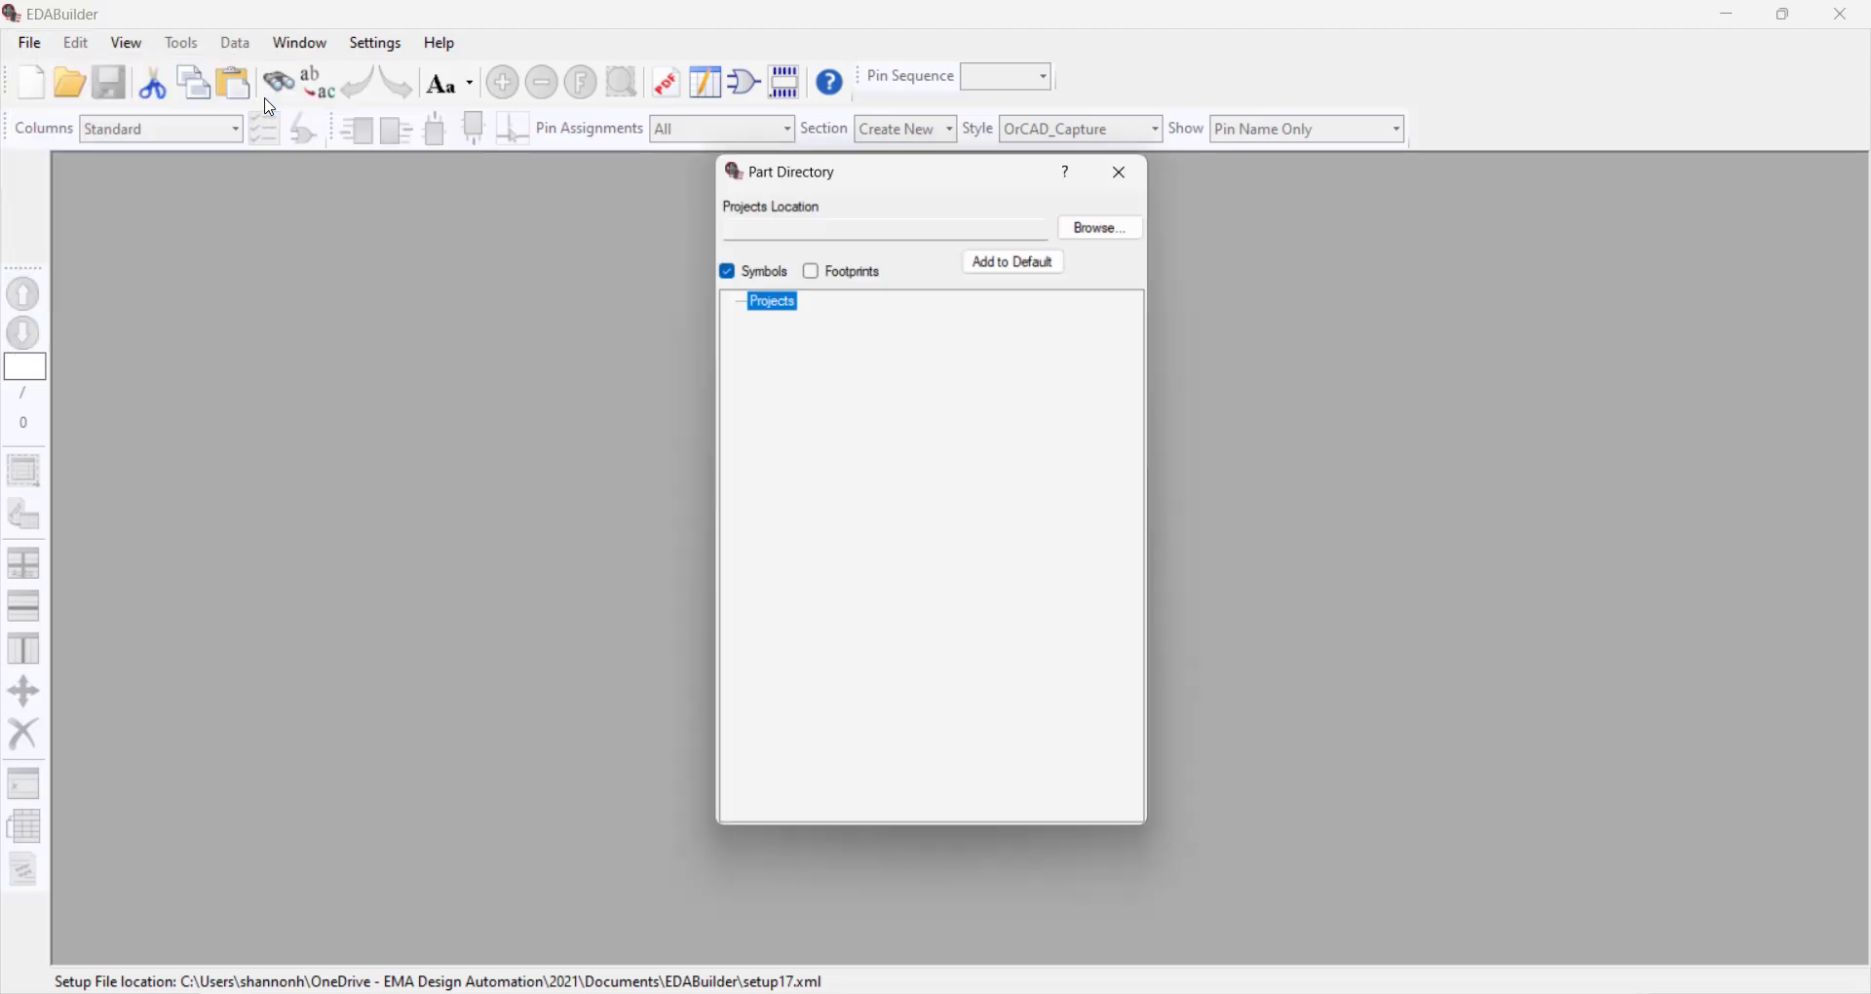
click(1109, 222)
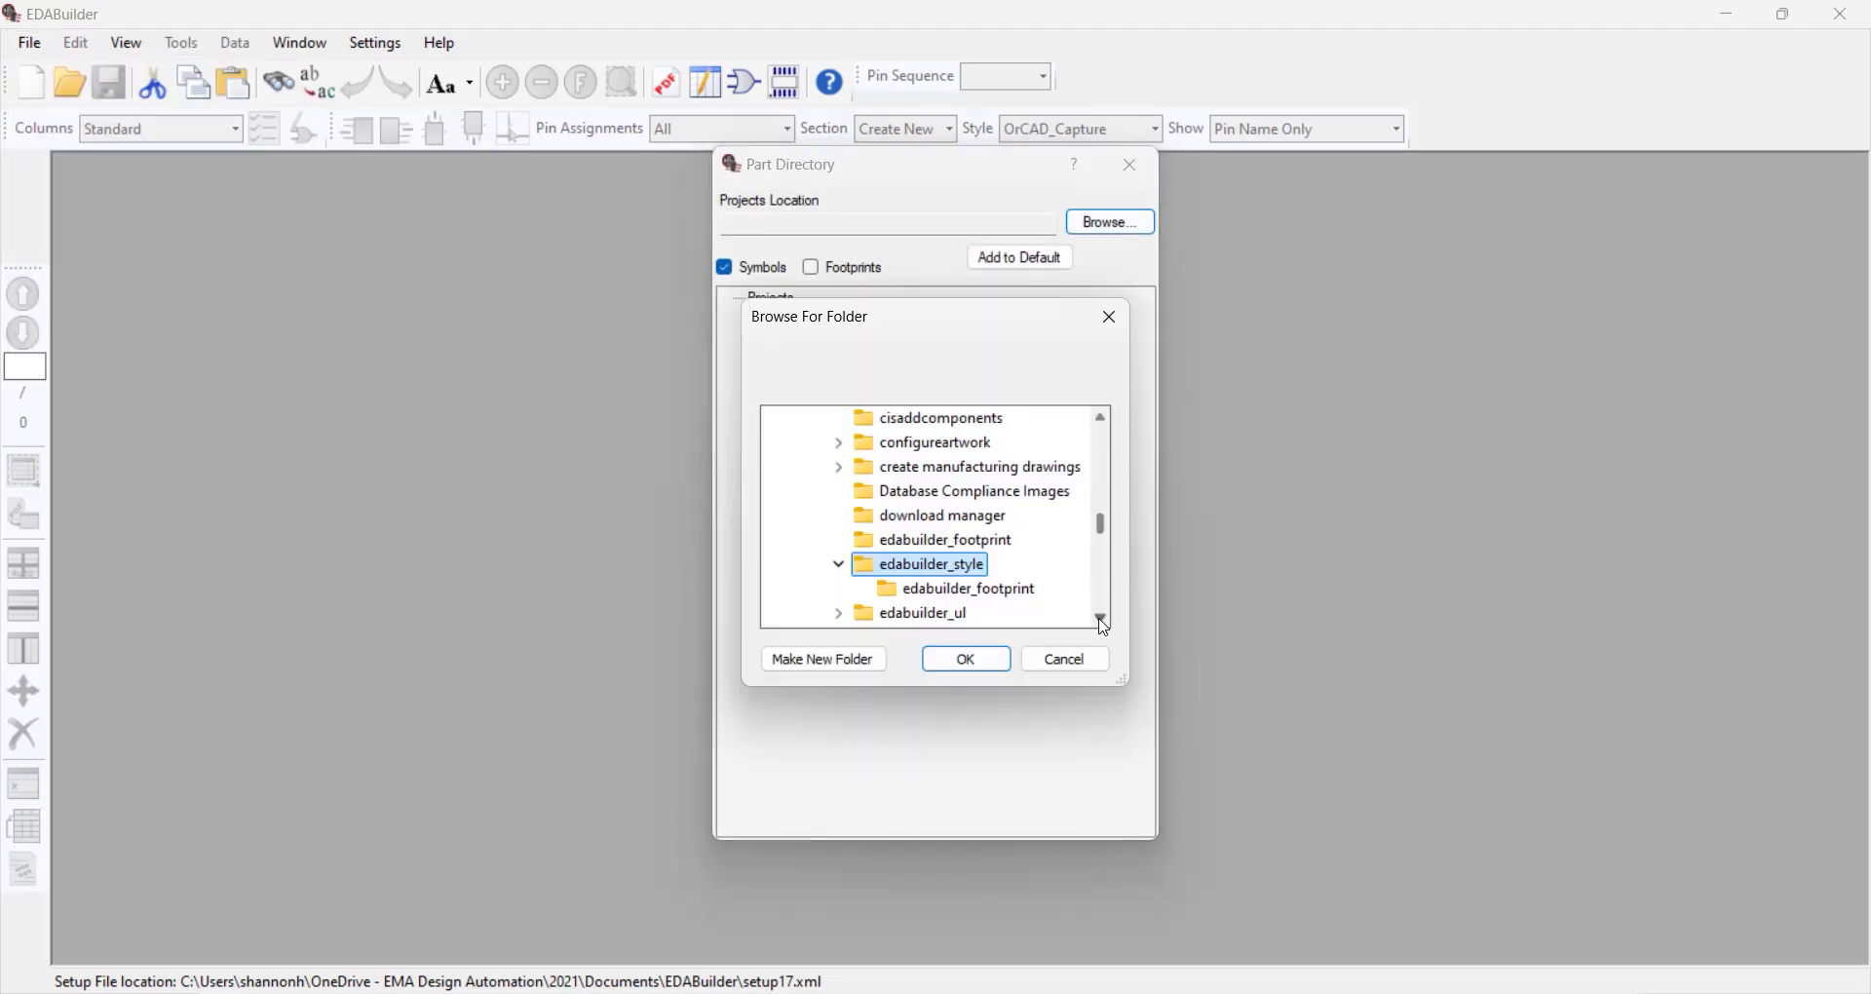
click(1002, 589)
click(967, 659)
click(735, 299)
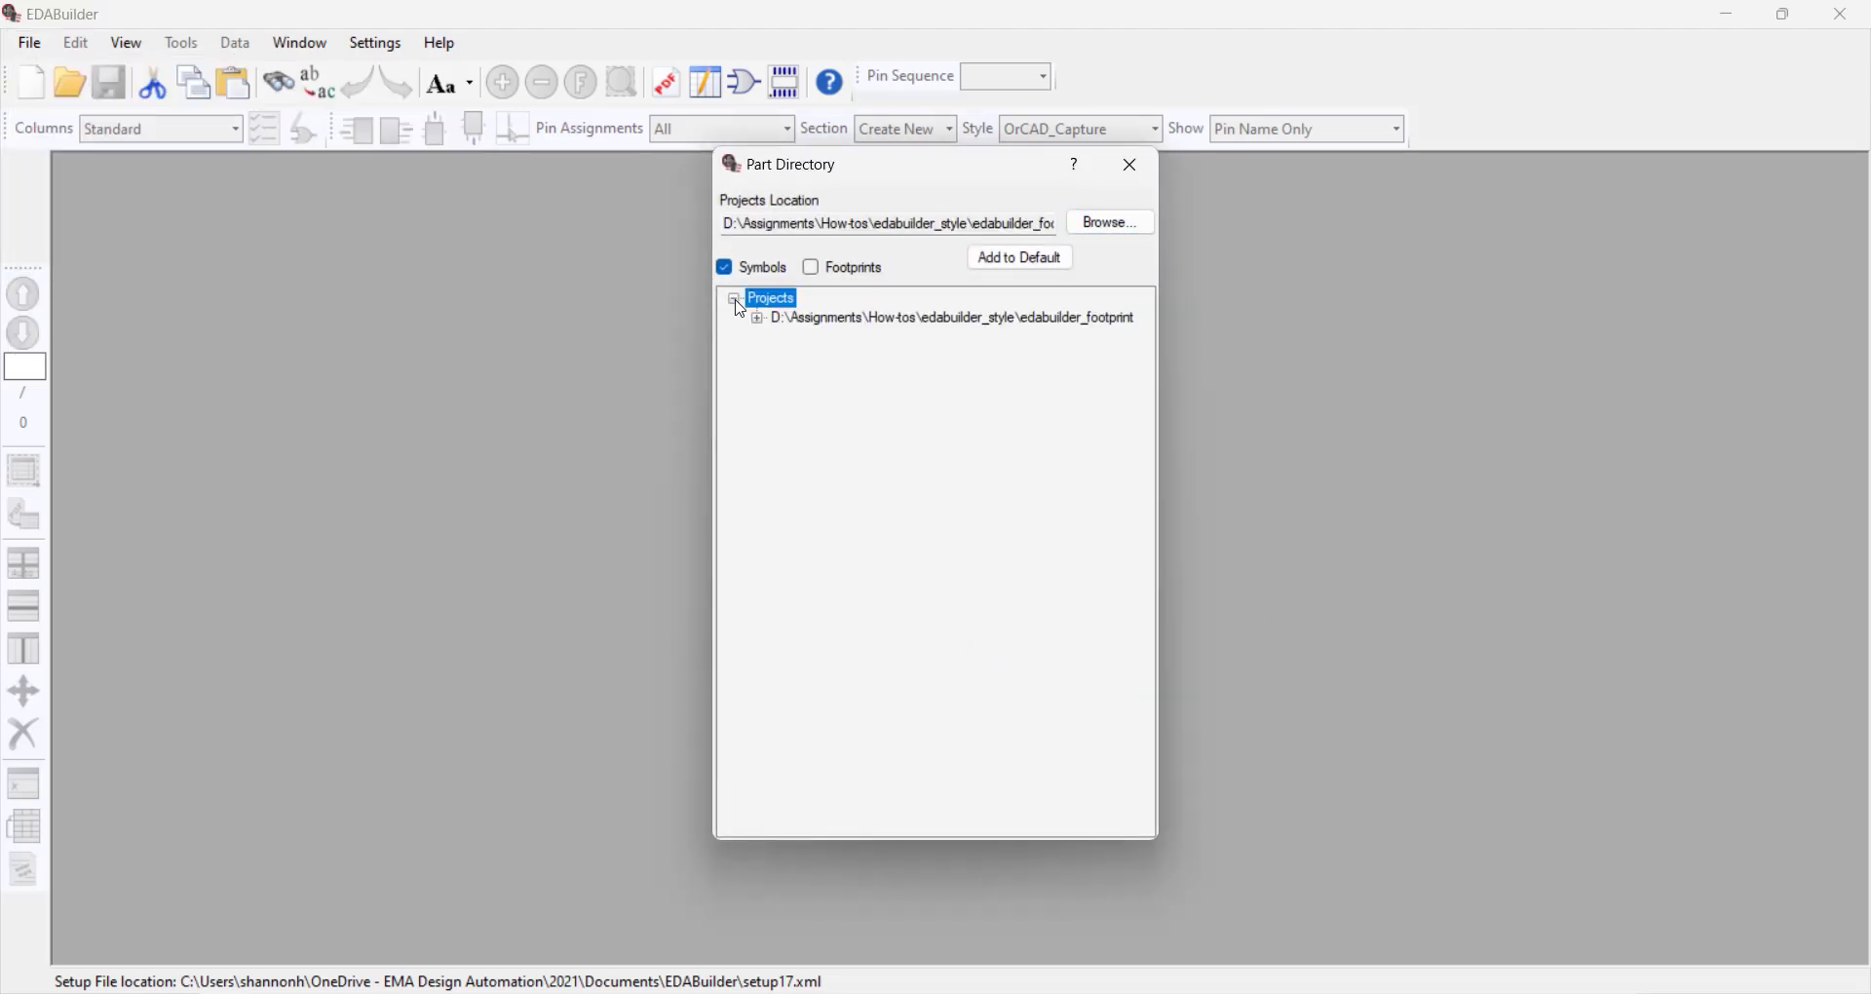
click(757, 318)
double_click(850, 340)
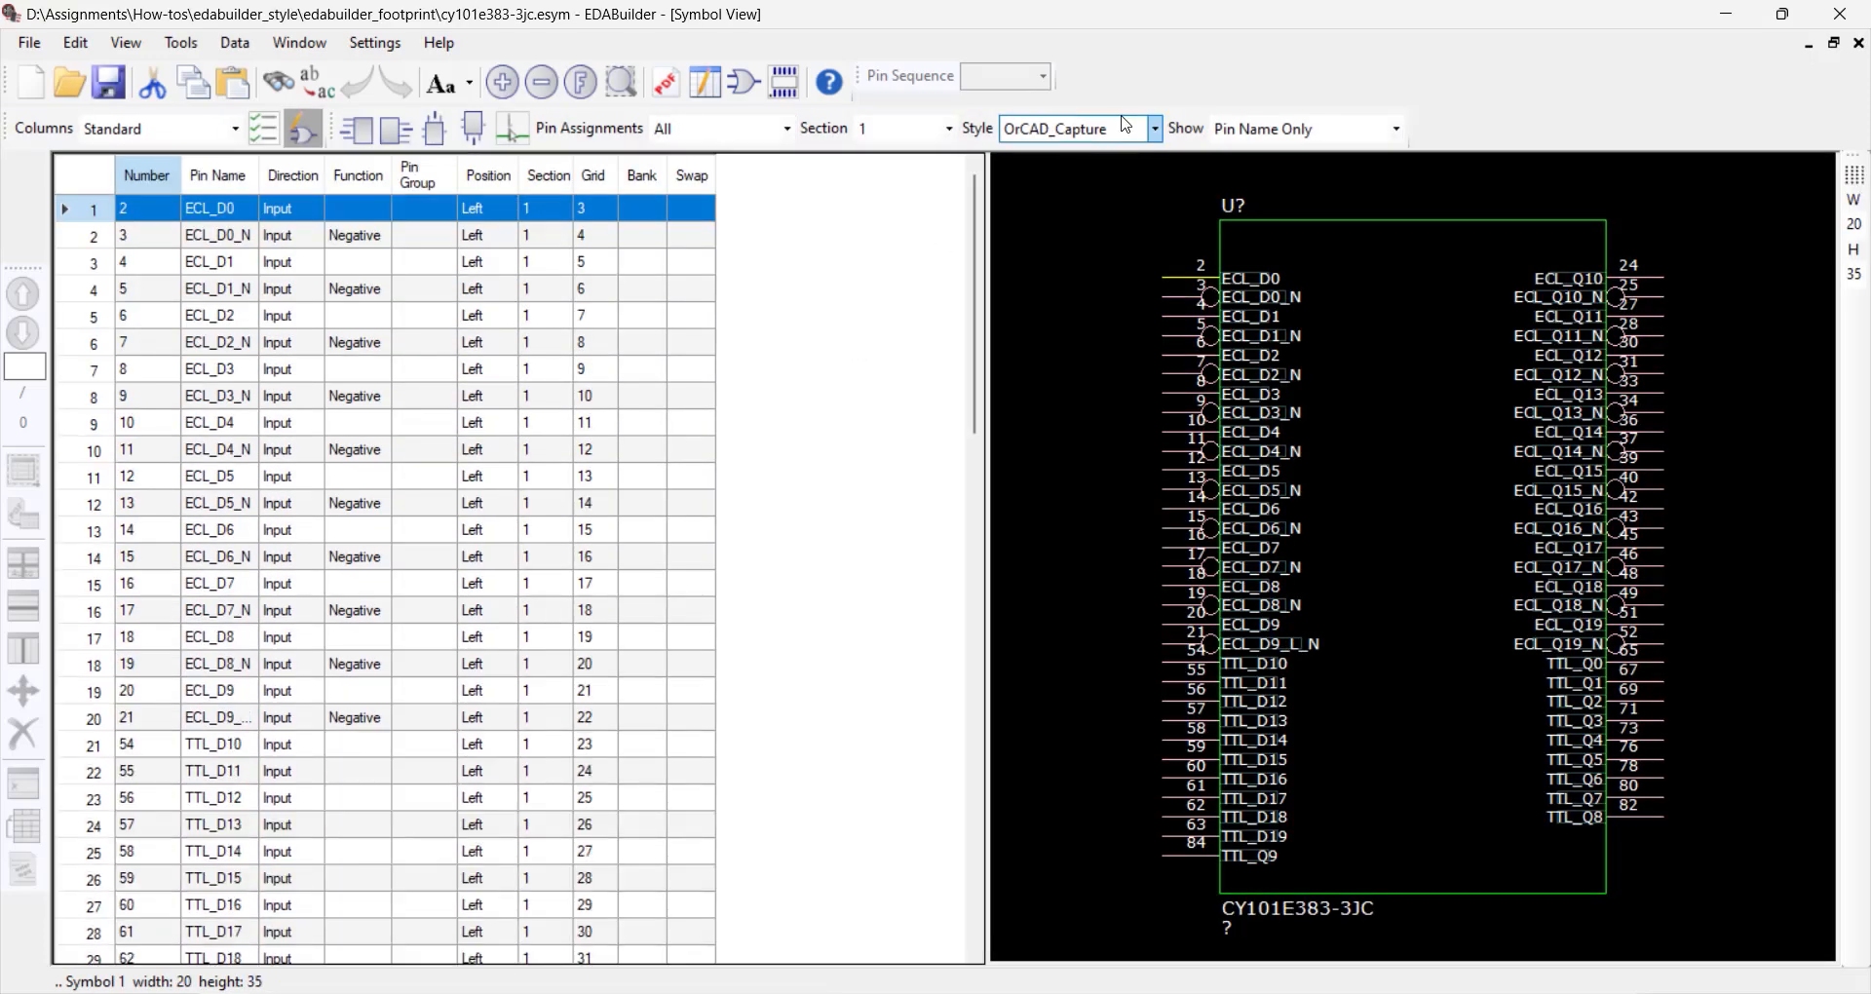
Apply the Company Preferences style to the open symbol and close the Check Form without applying any fixes
click(1153, 130)
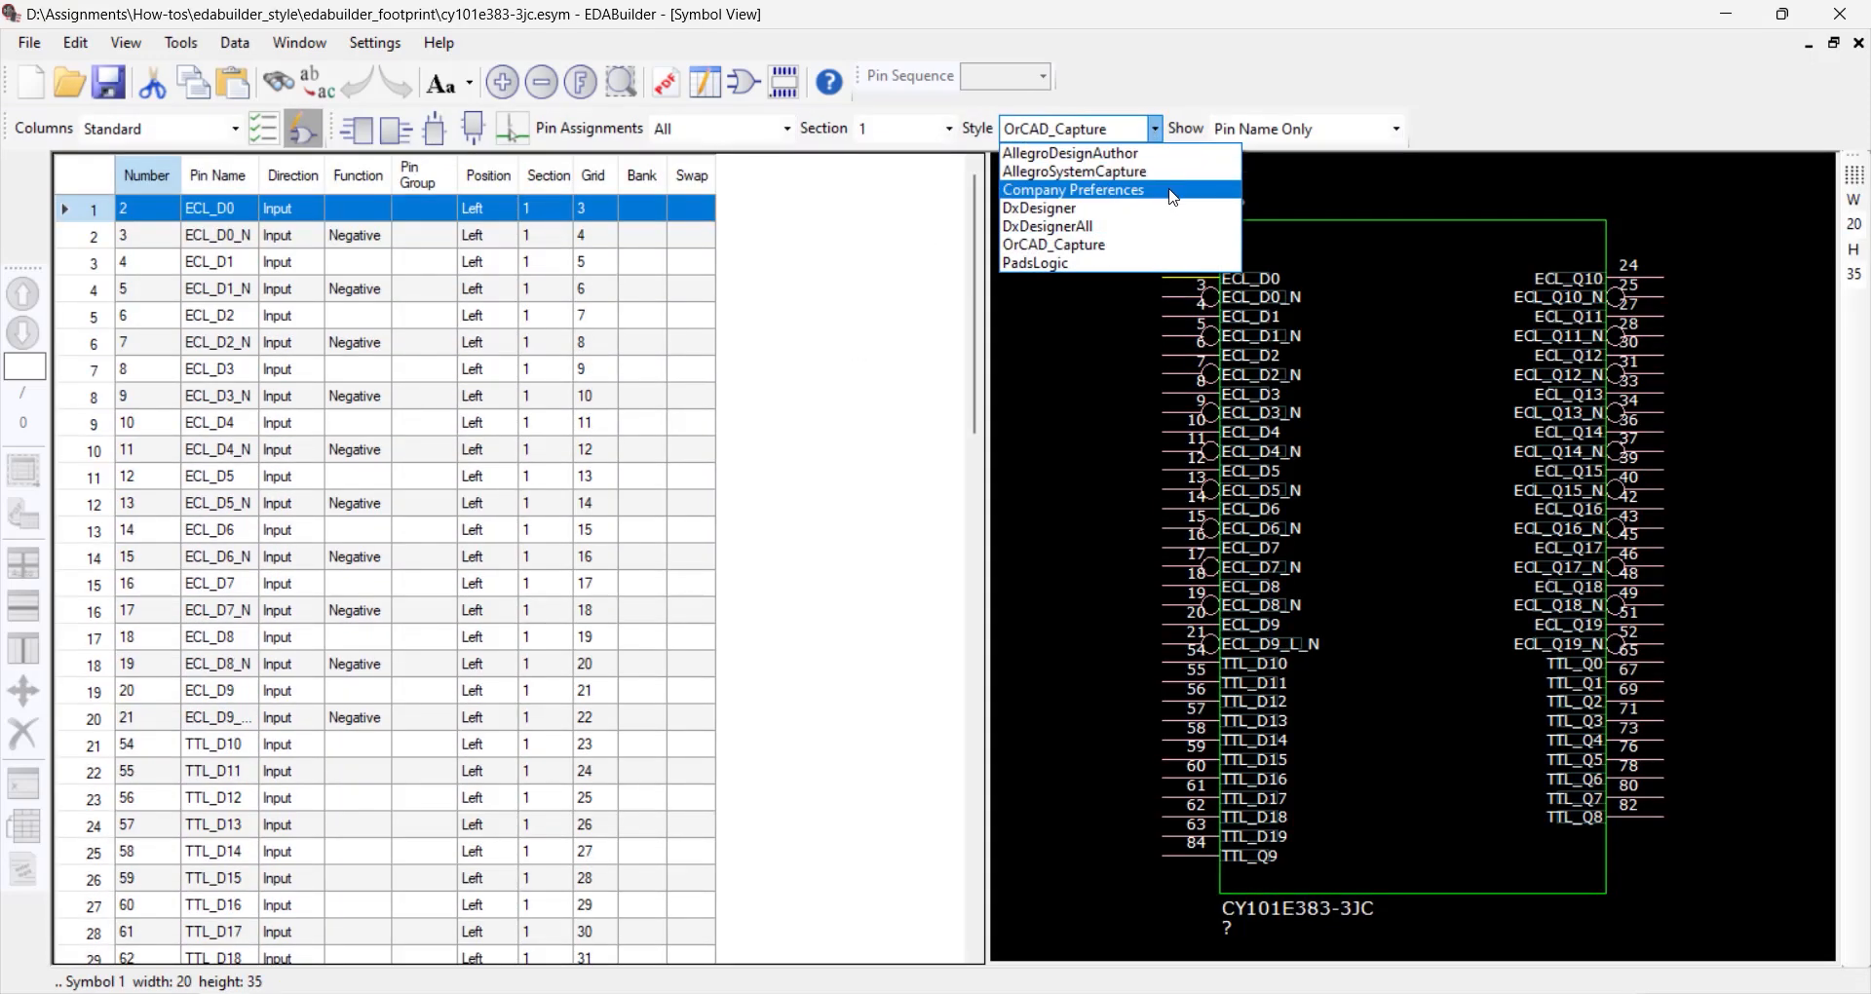
click(1174, 192)
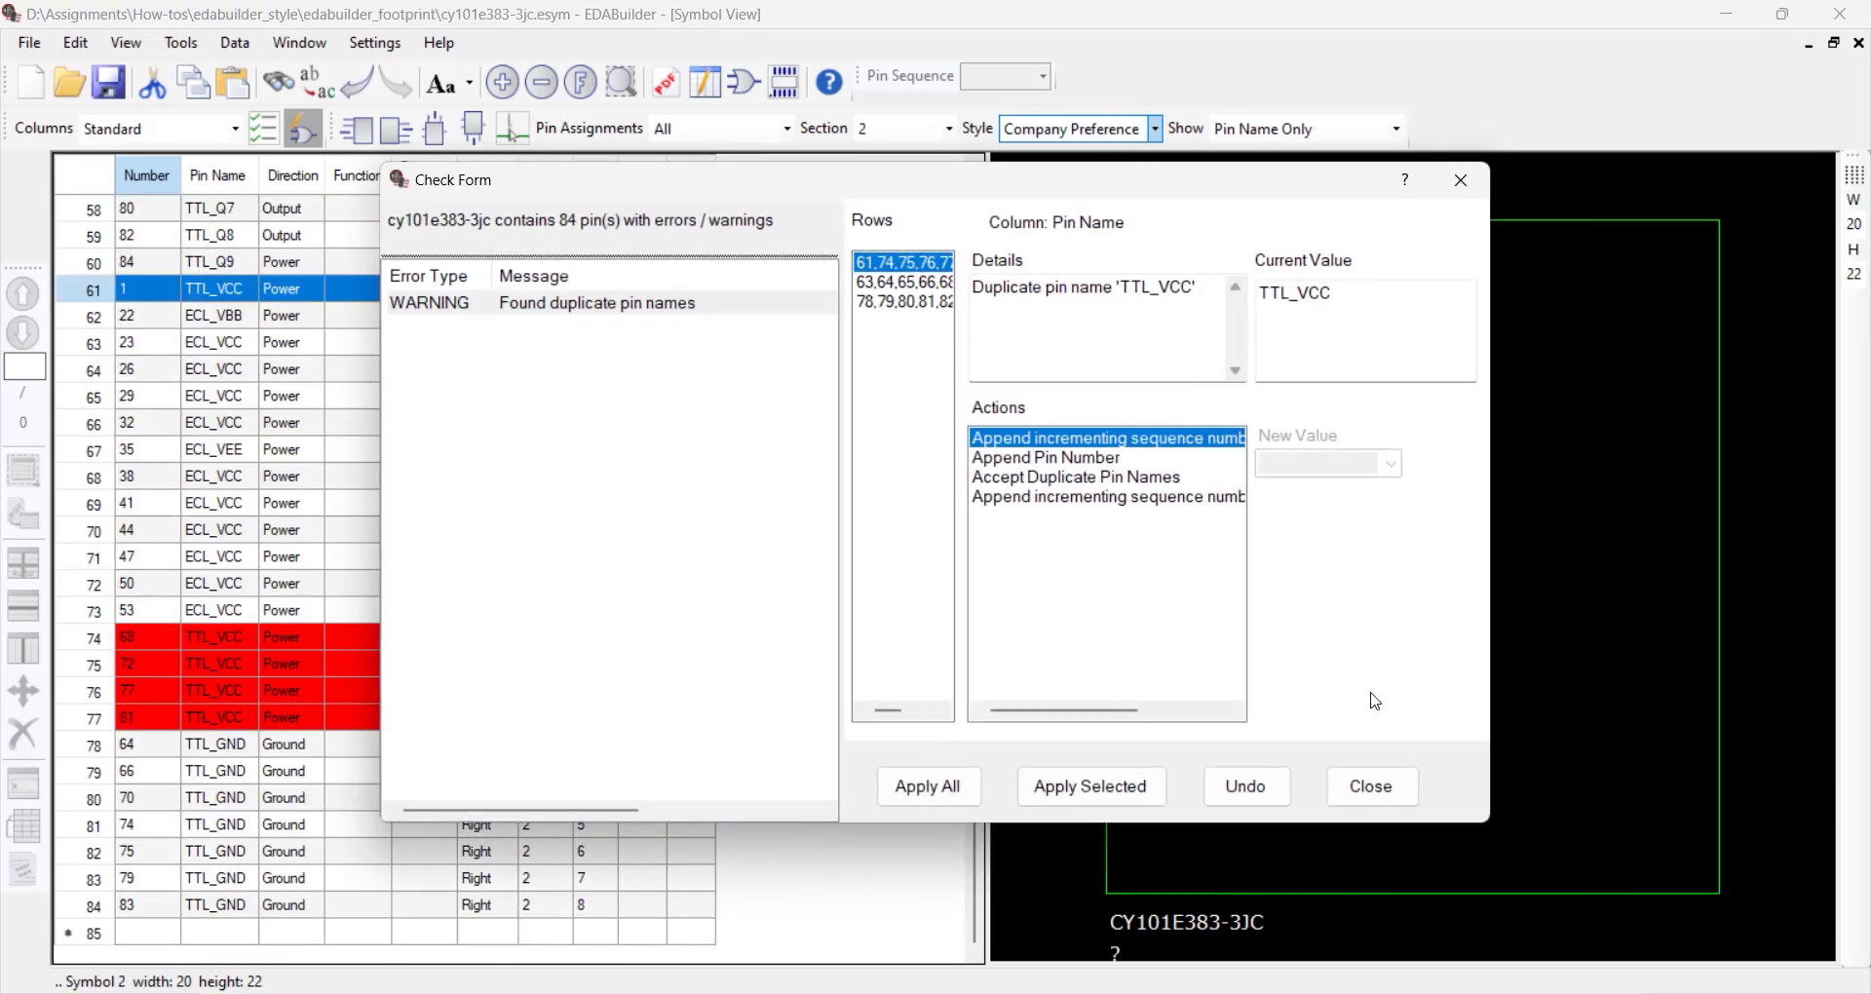
click(1409, 801)
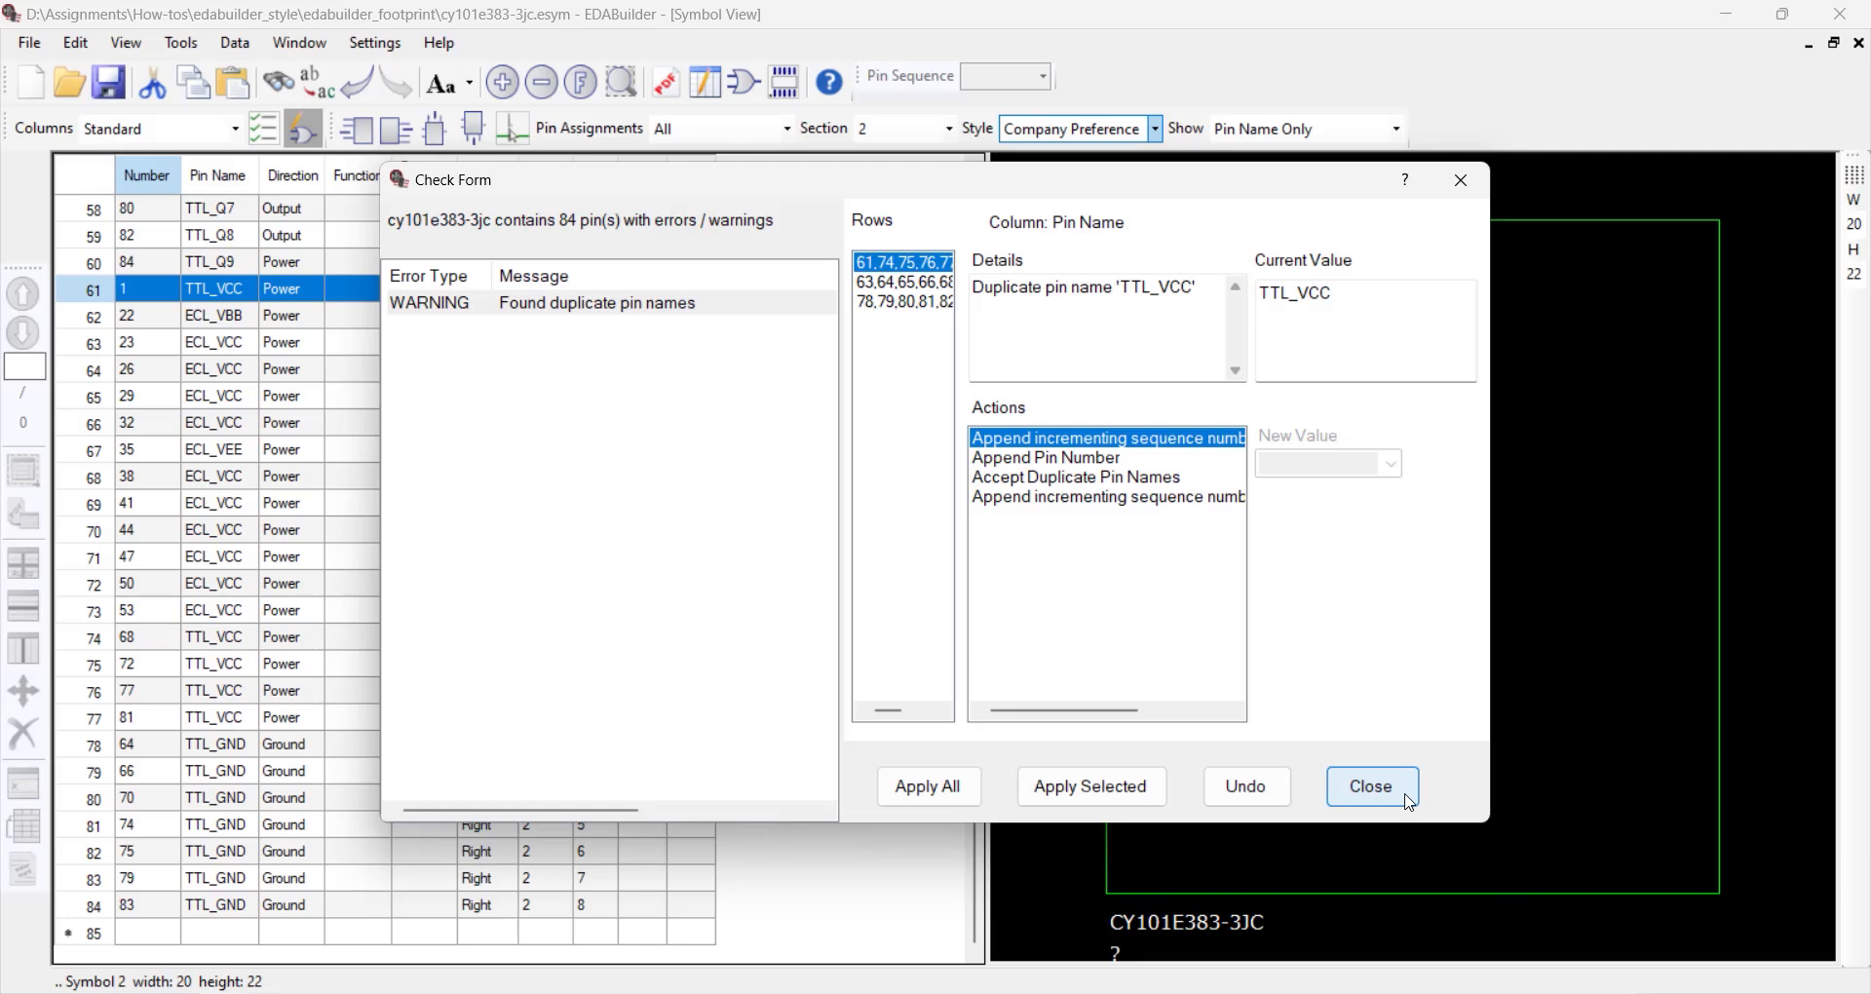
click(1409, 801)
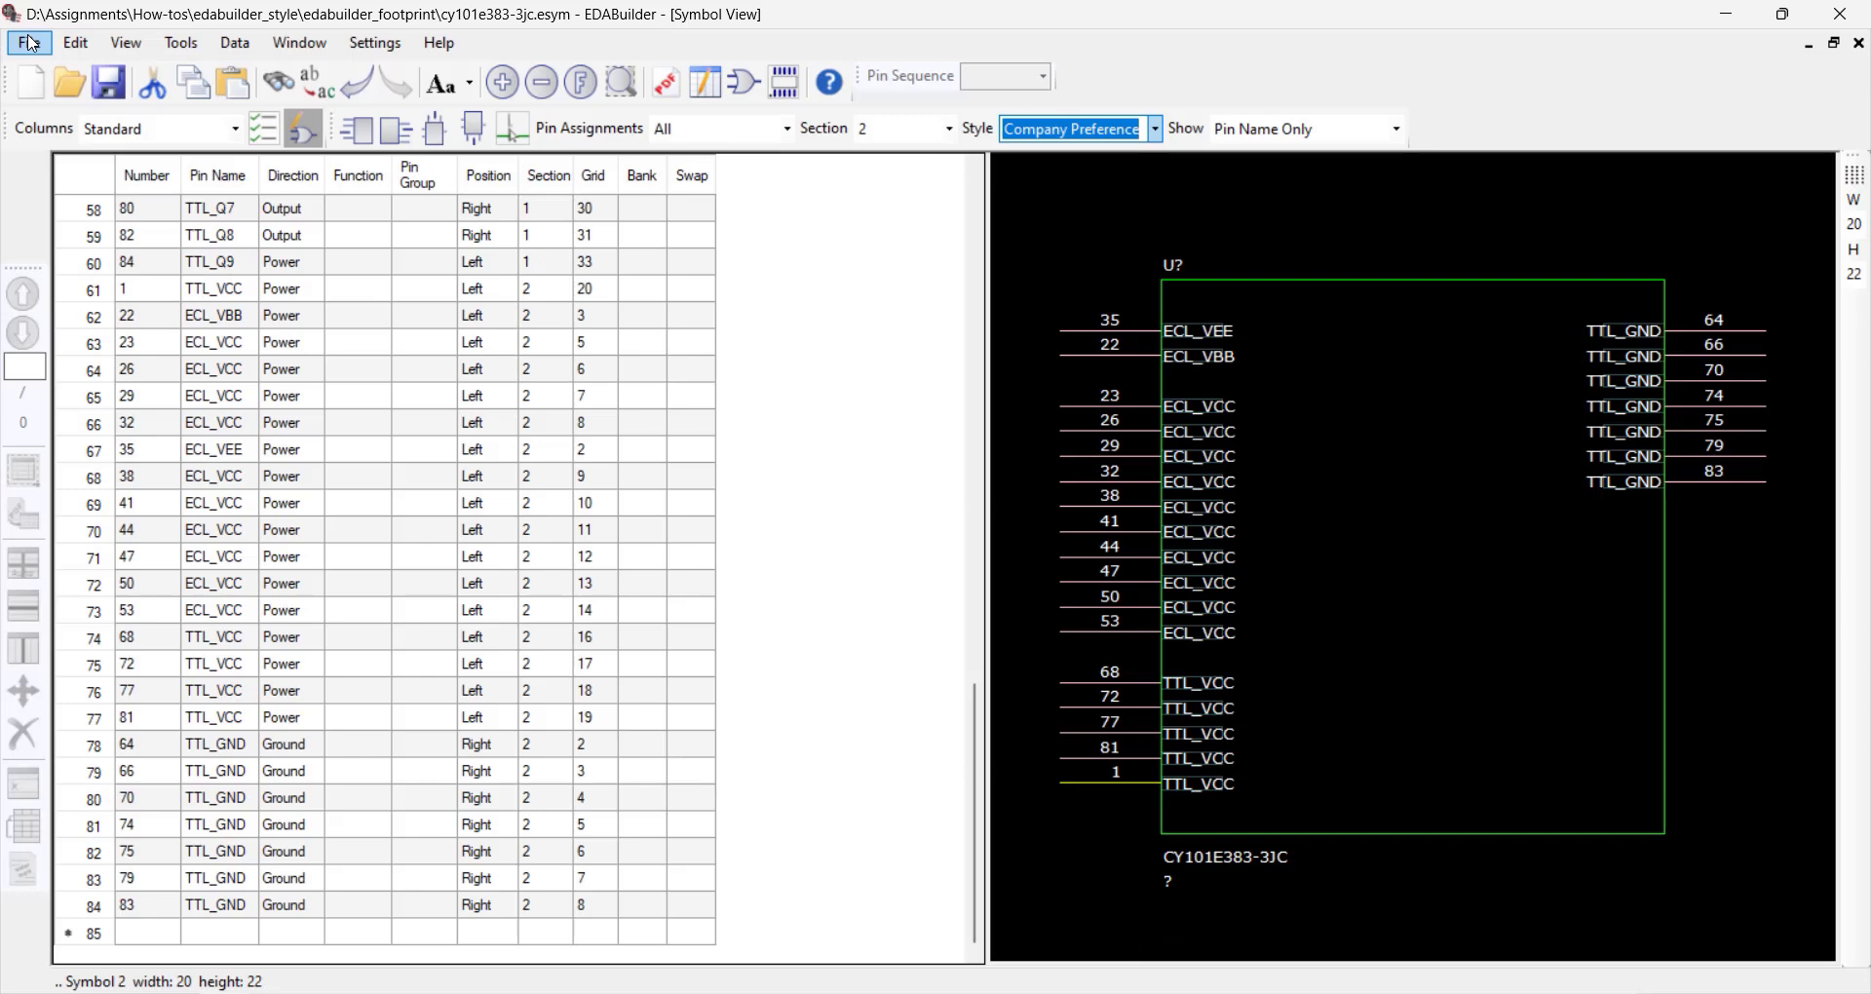
Start an OrCAD Capture symbol export, saving the project changes, and set the library directory to the Desktop
click(32, 43)
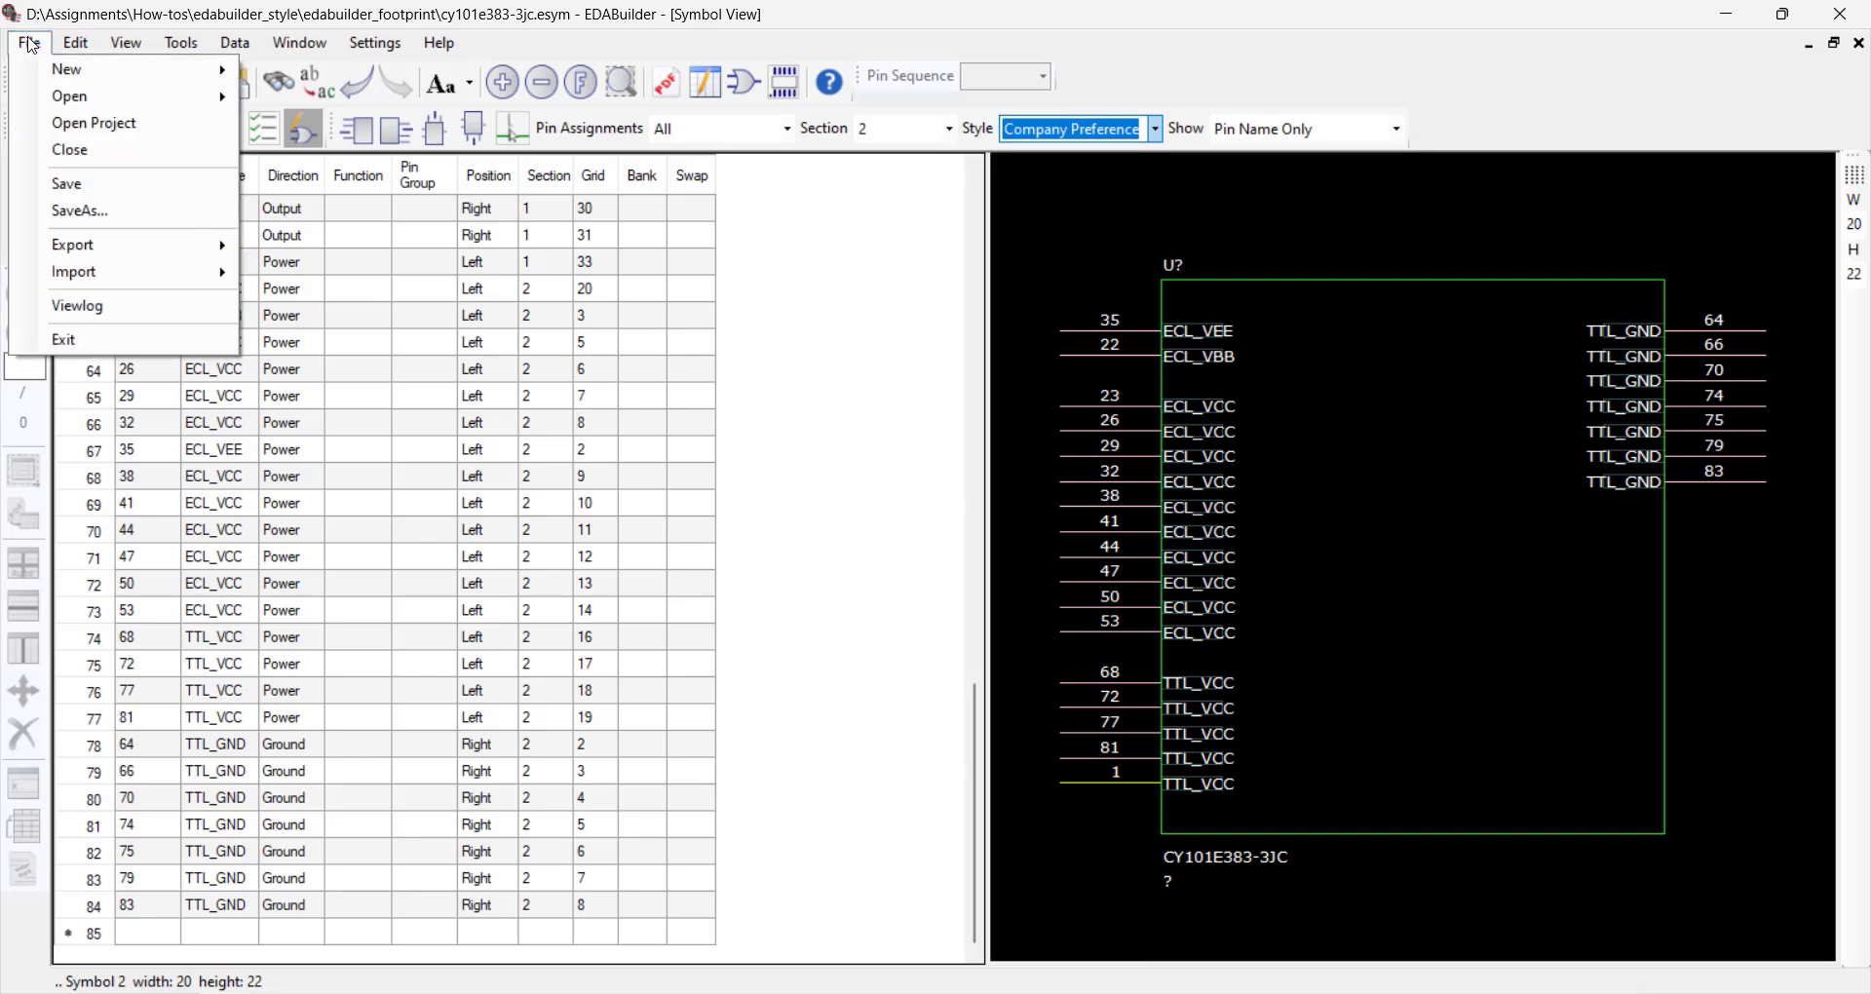
mouse_move(158, 249)
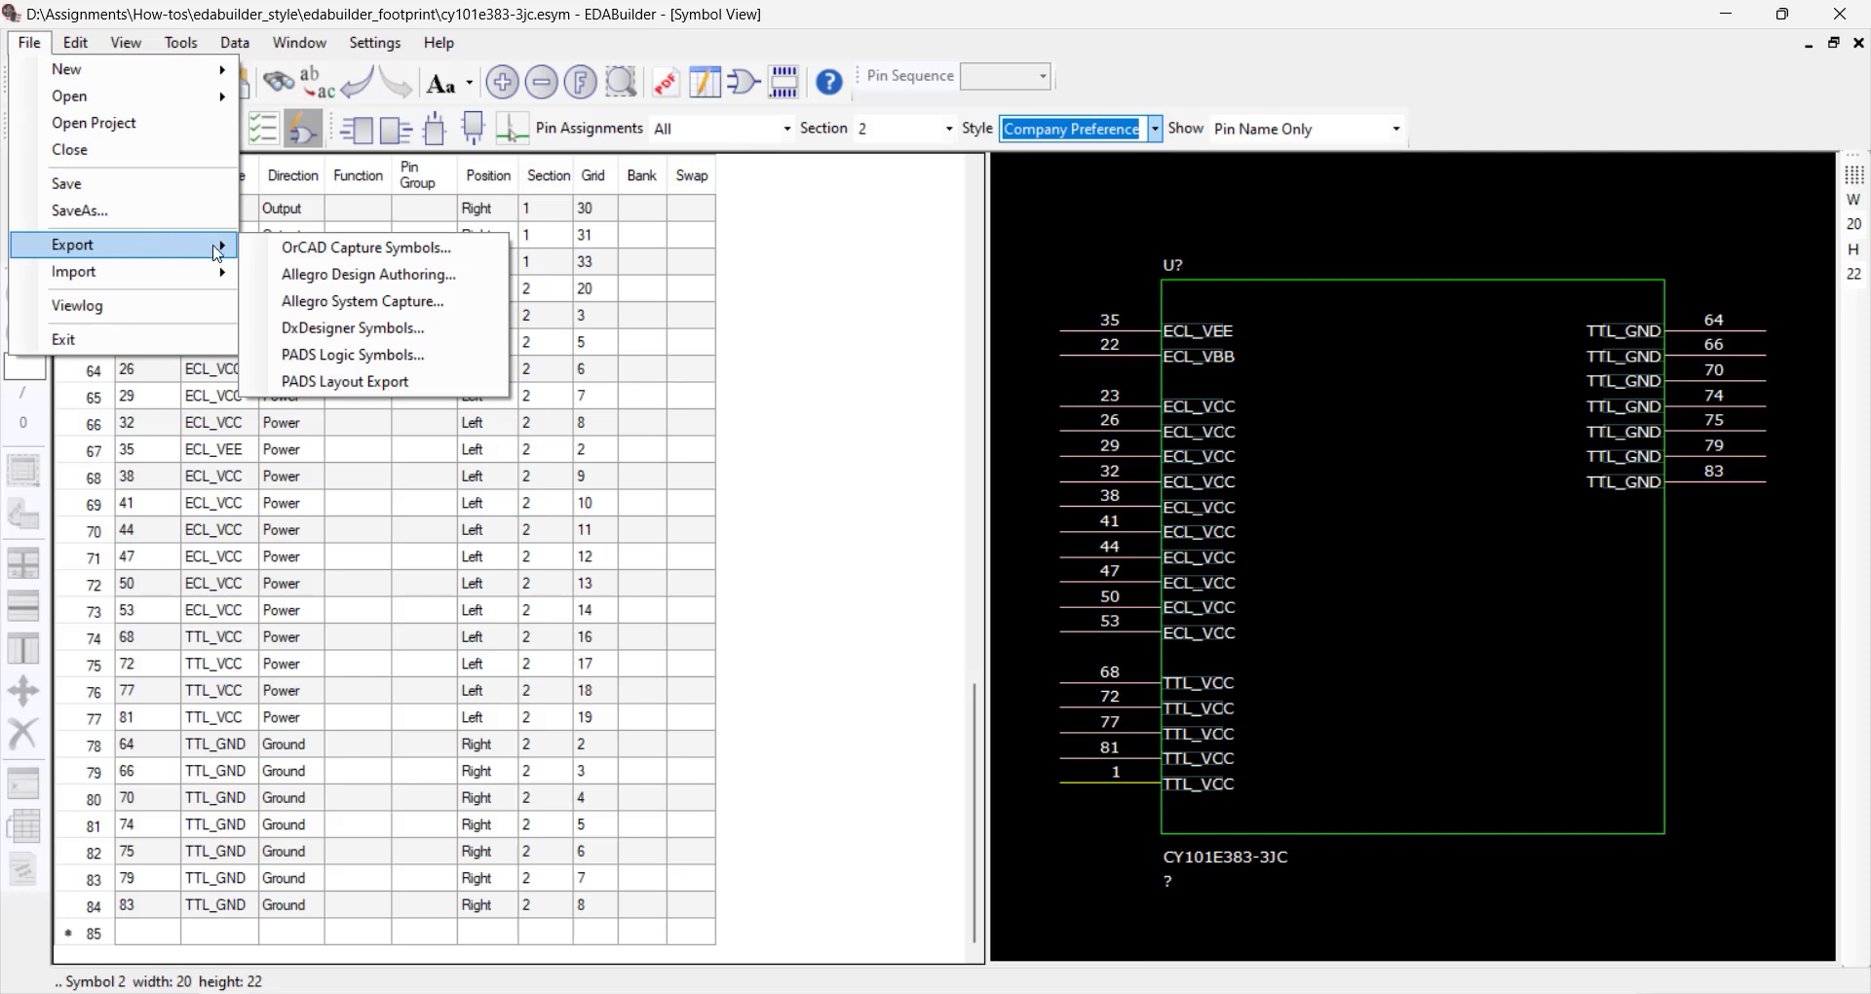
click(366, 248)
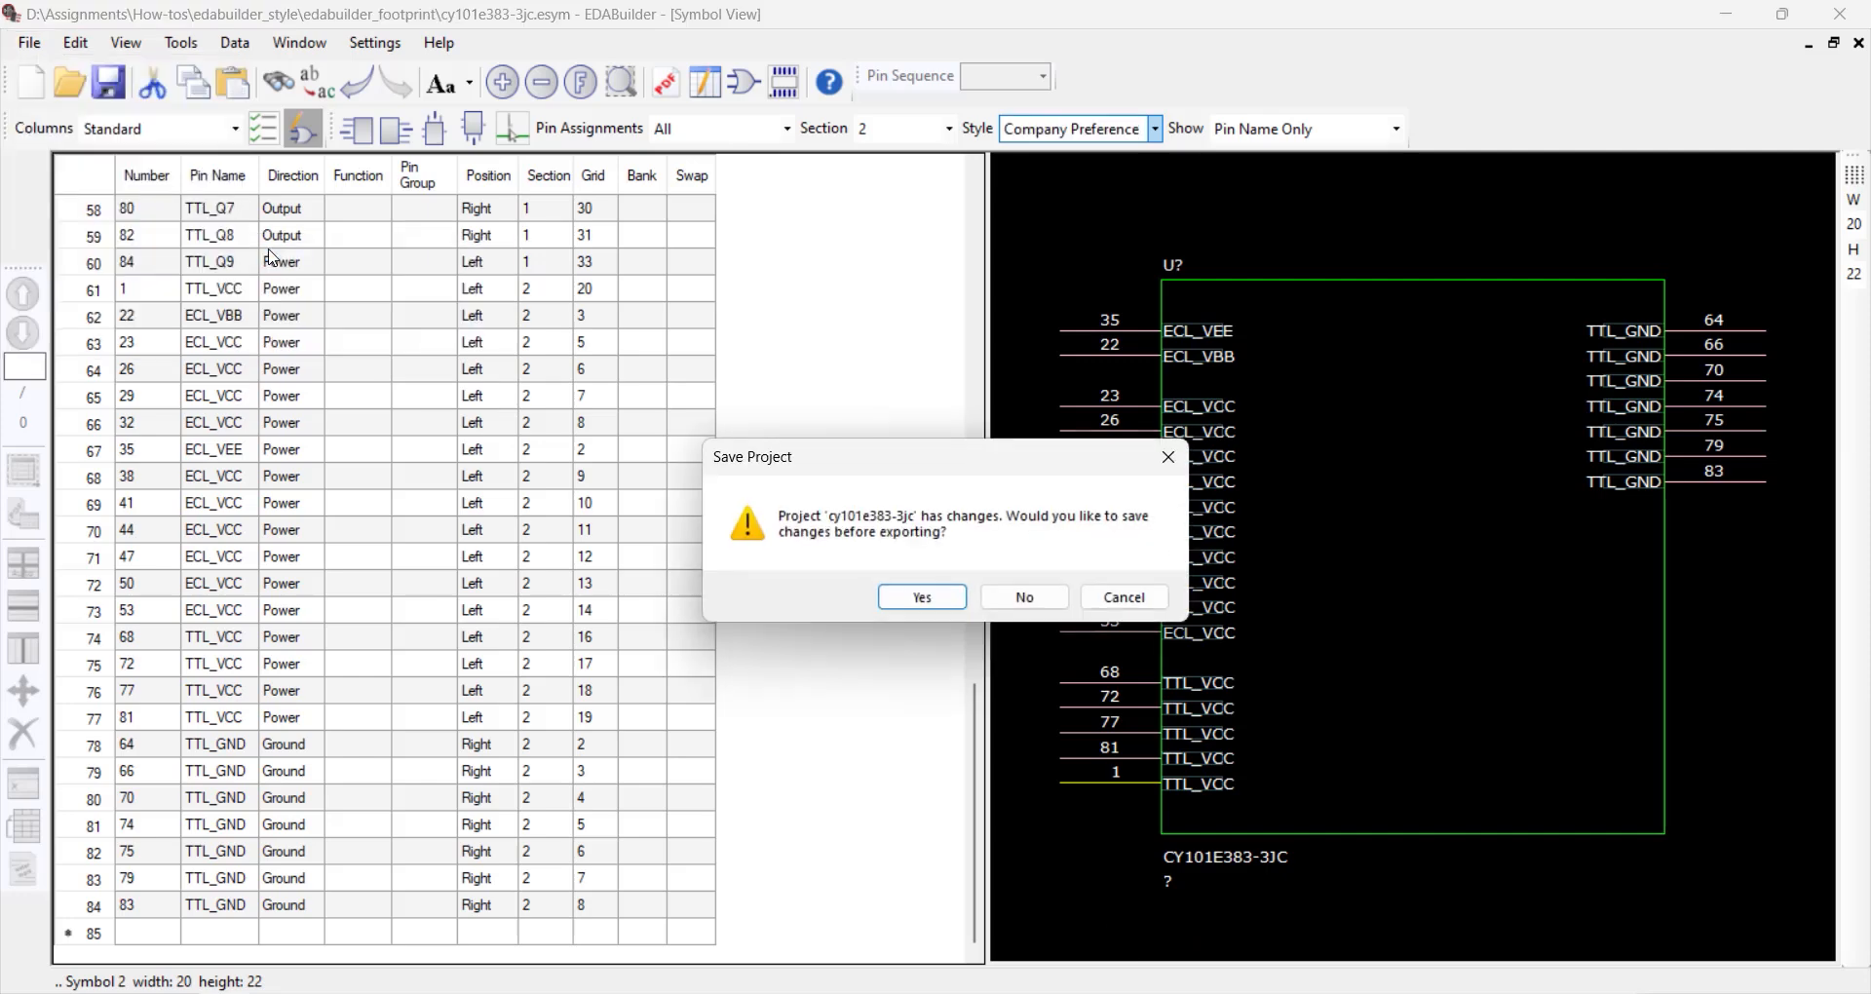
click(919, 598)
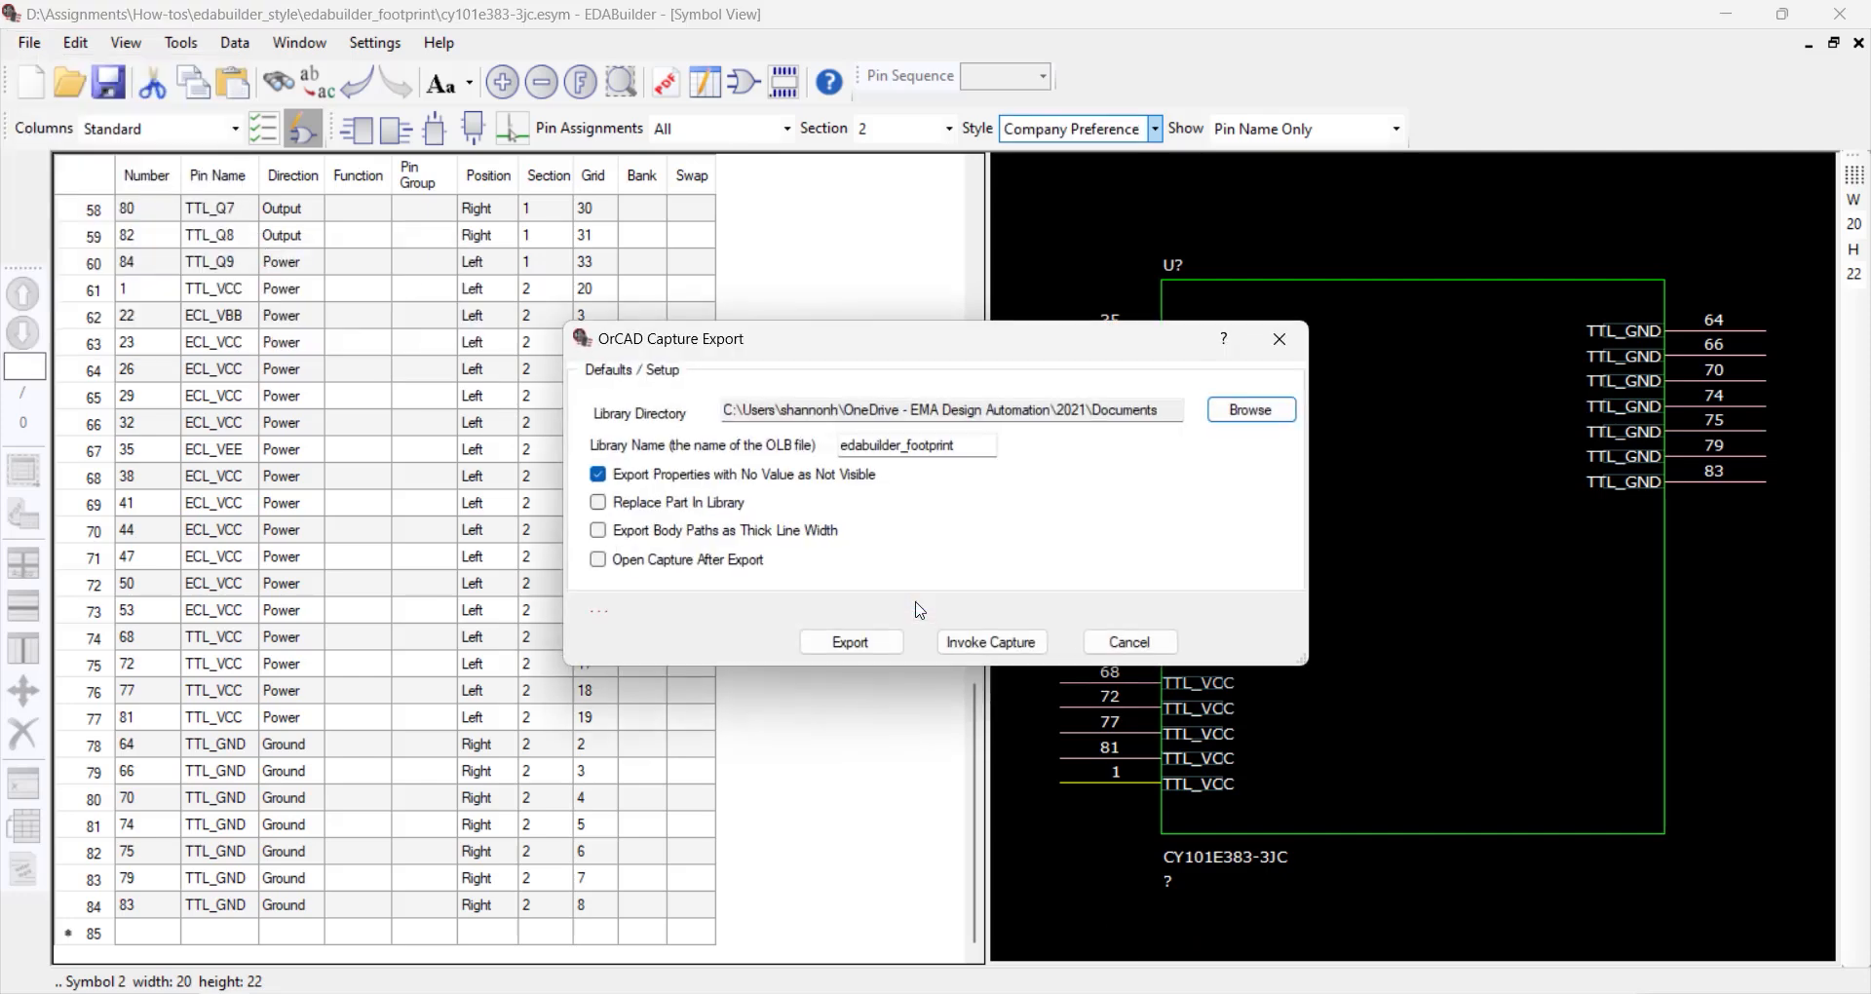
click(1224, 414)
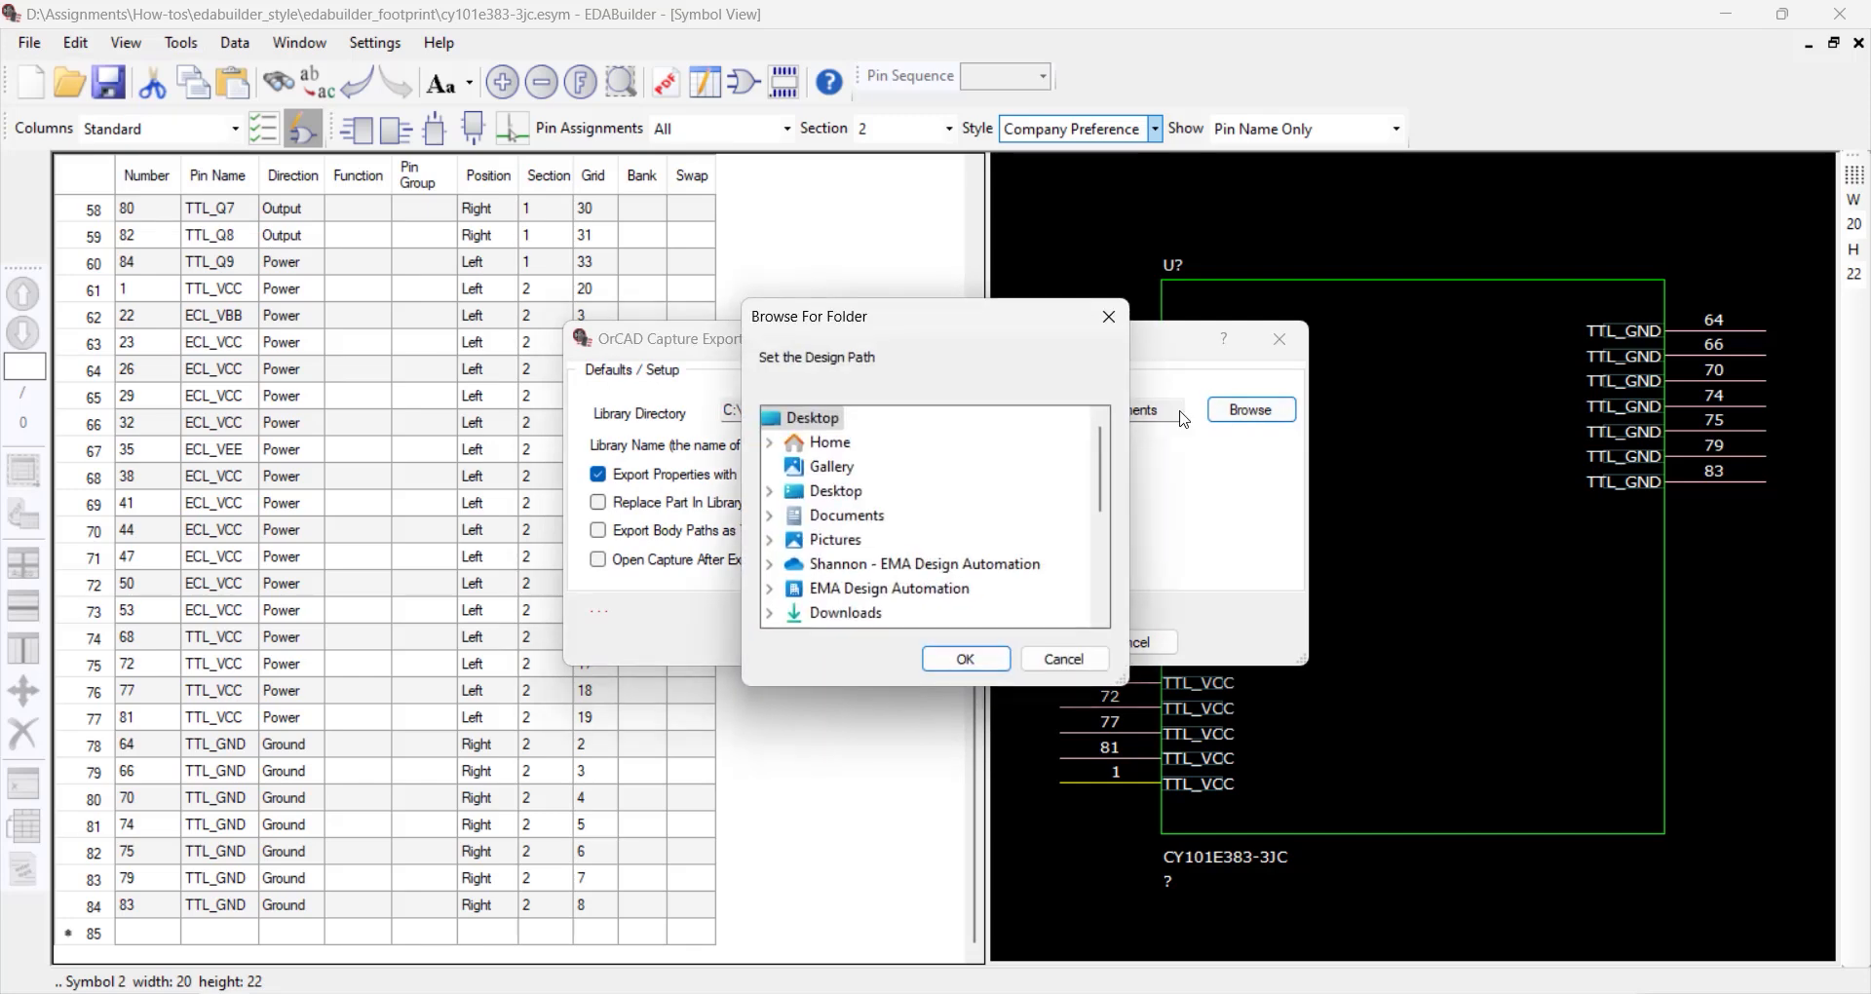
click(965, 659)
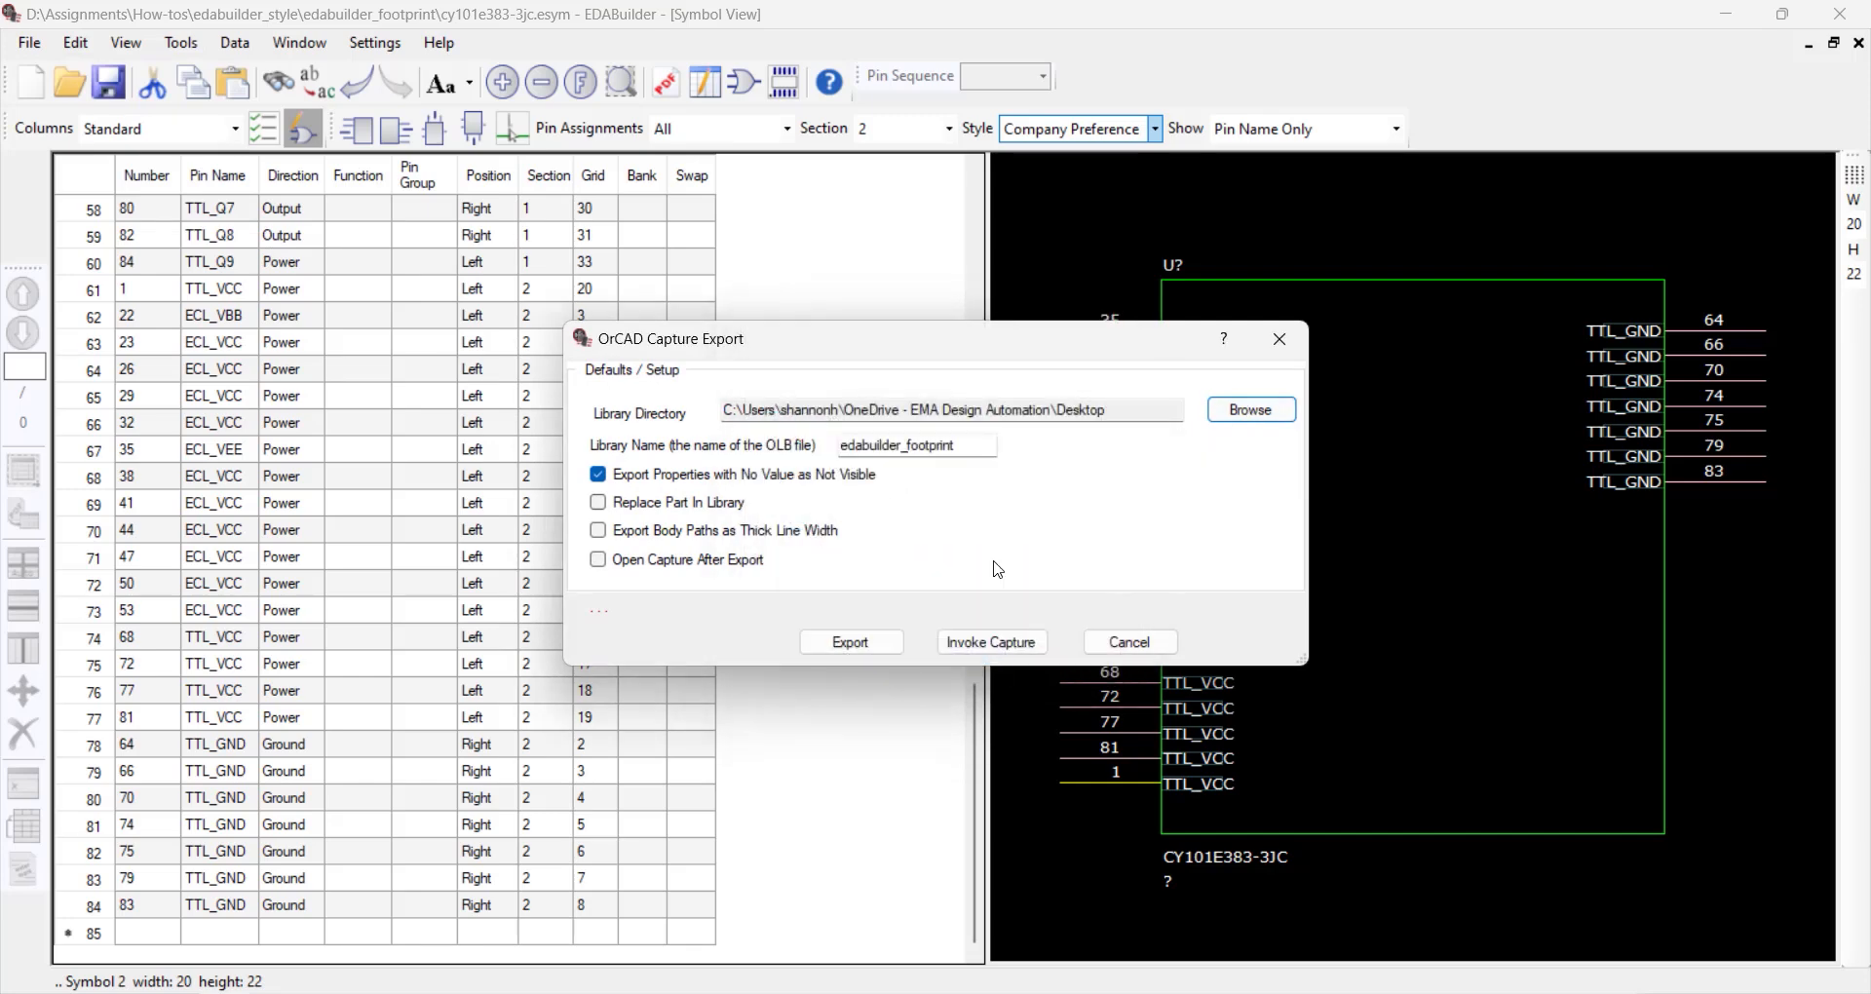
Name the OLB library Cypress, enable Open Capture After Export, and export the symbol, checking out the OrCAD Capture suite
double_click(962, 451)
text(Cypress)
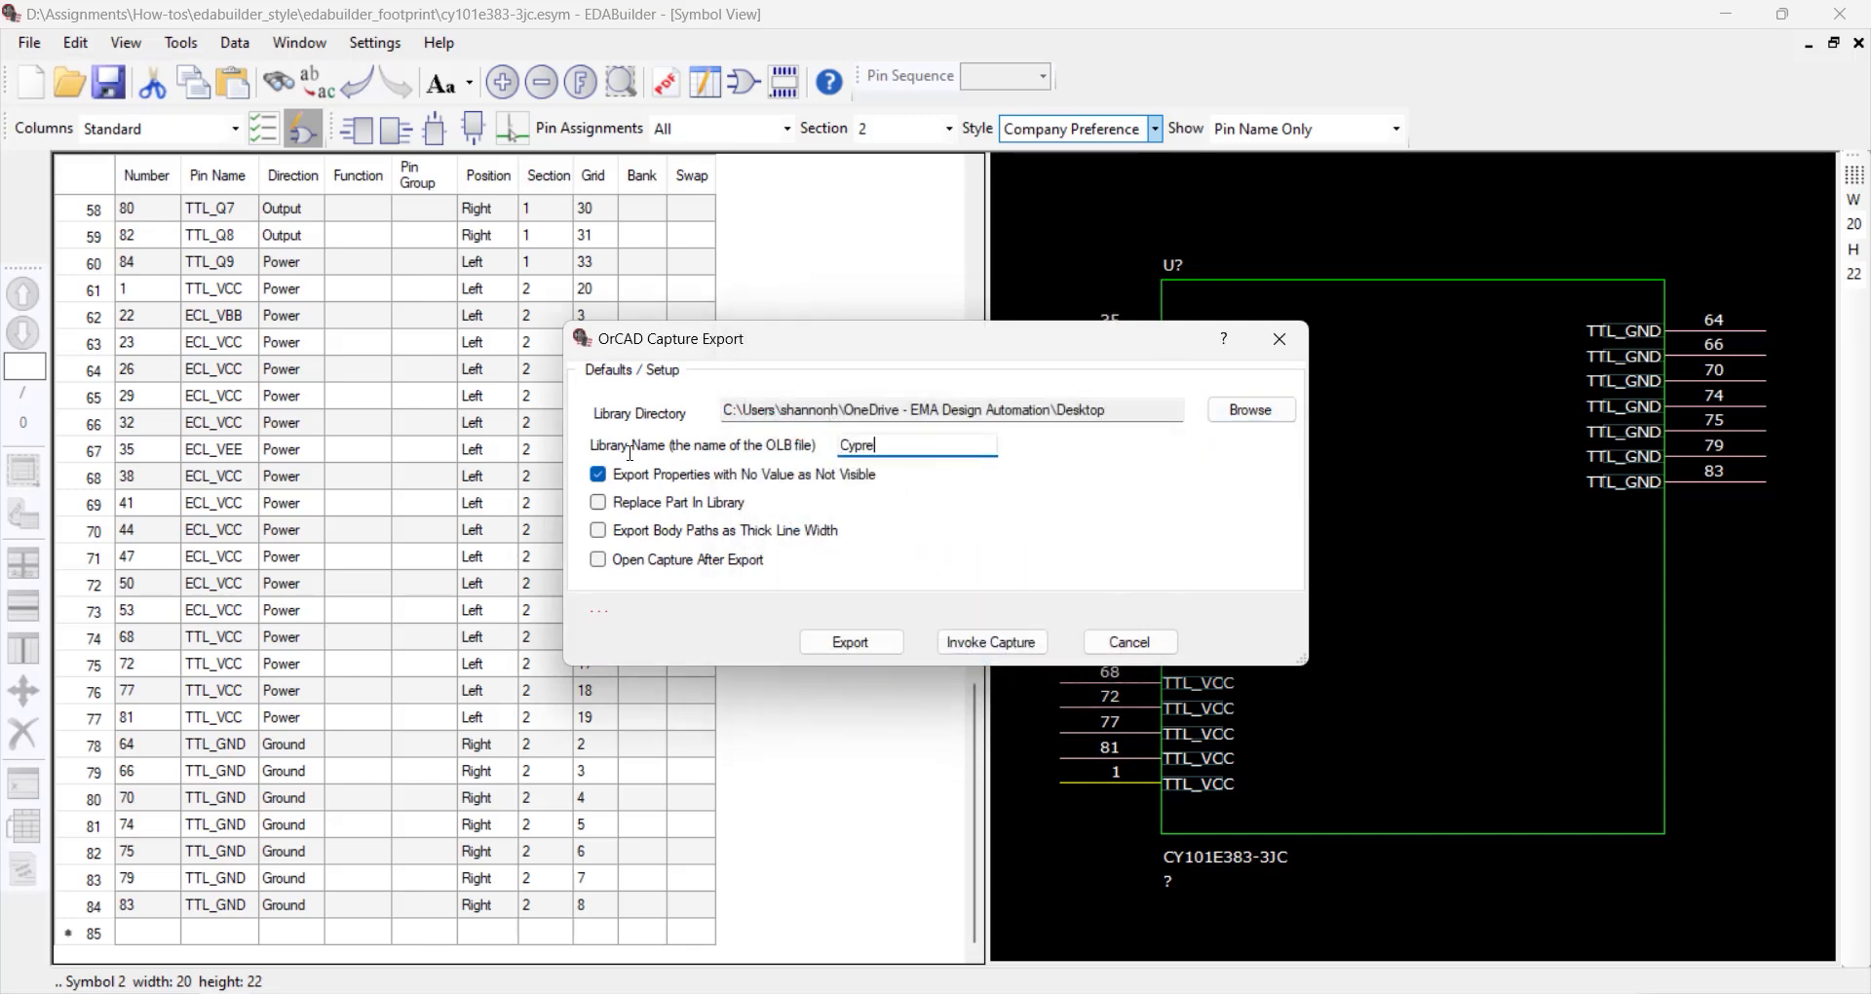
click(597, 559)
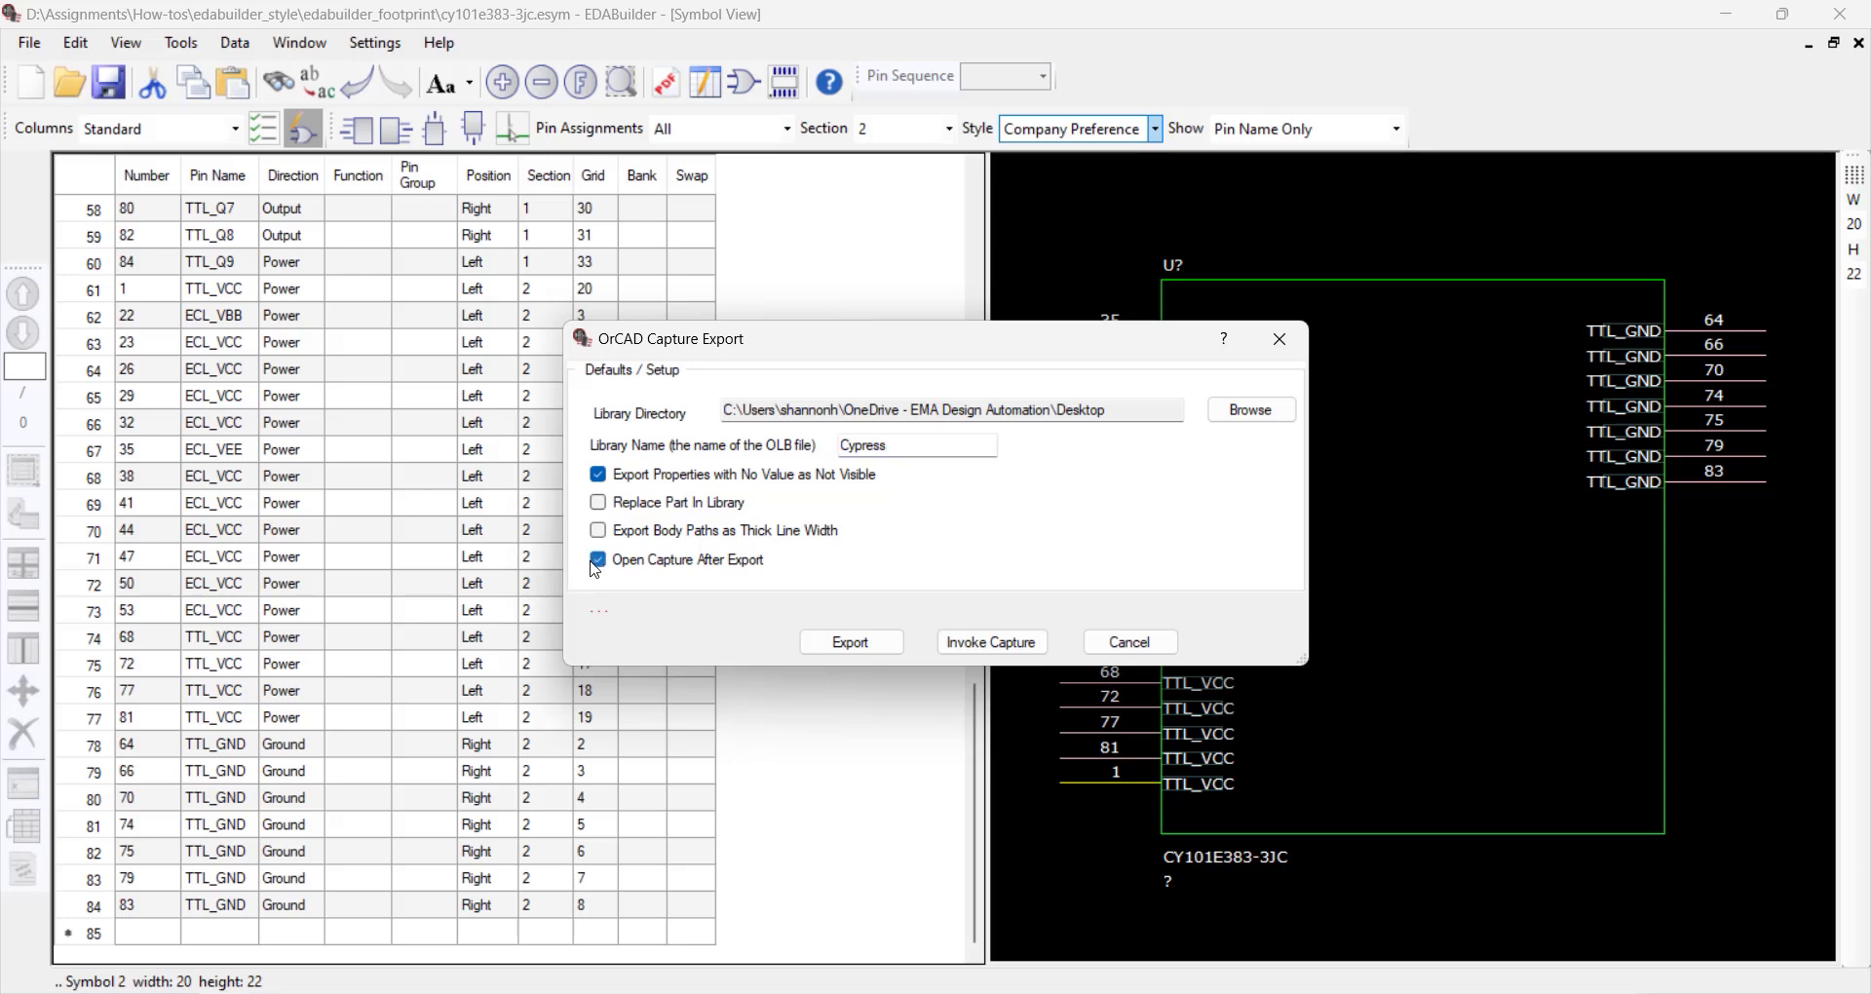
click(885, 651)
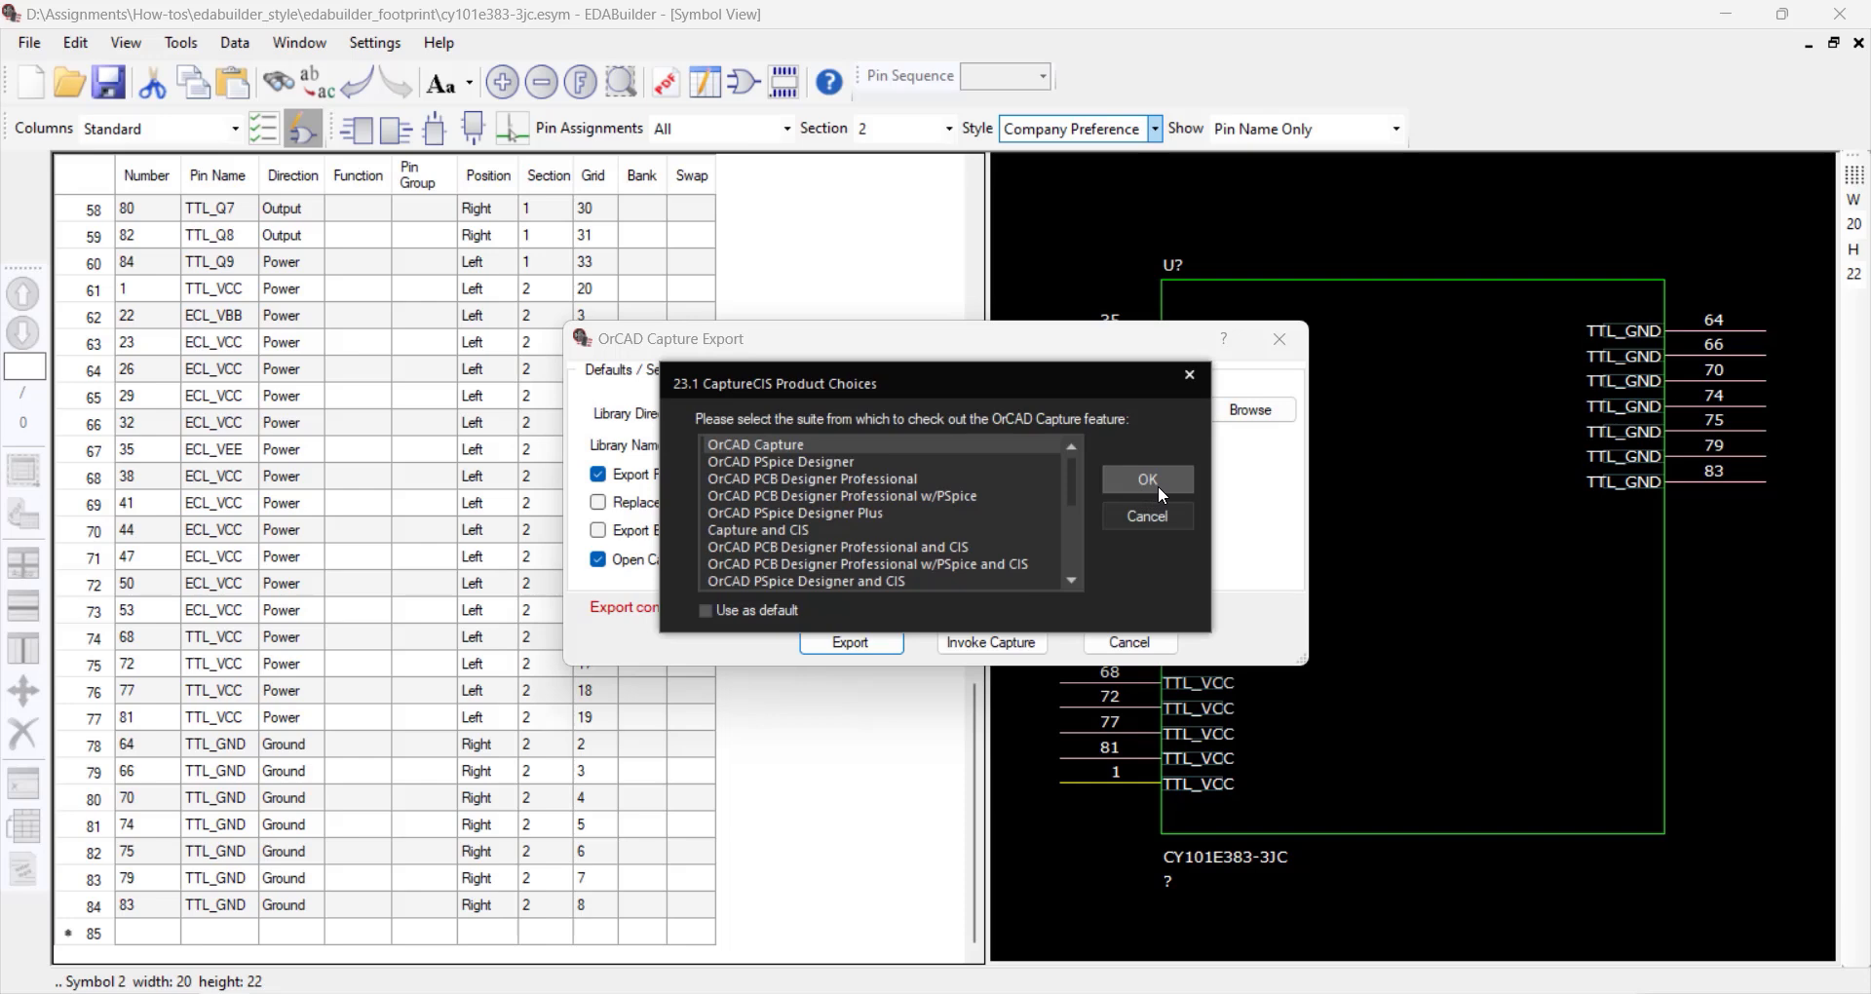
click(1147, 479)
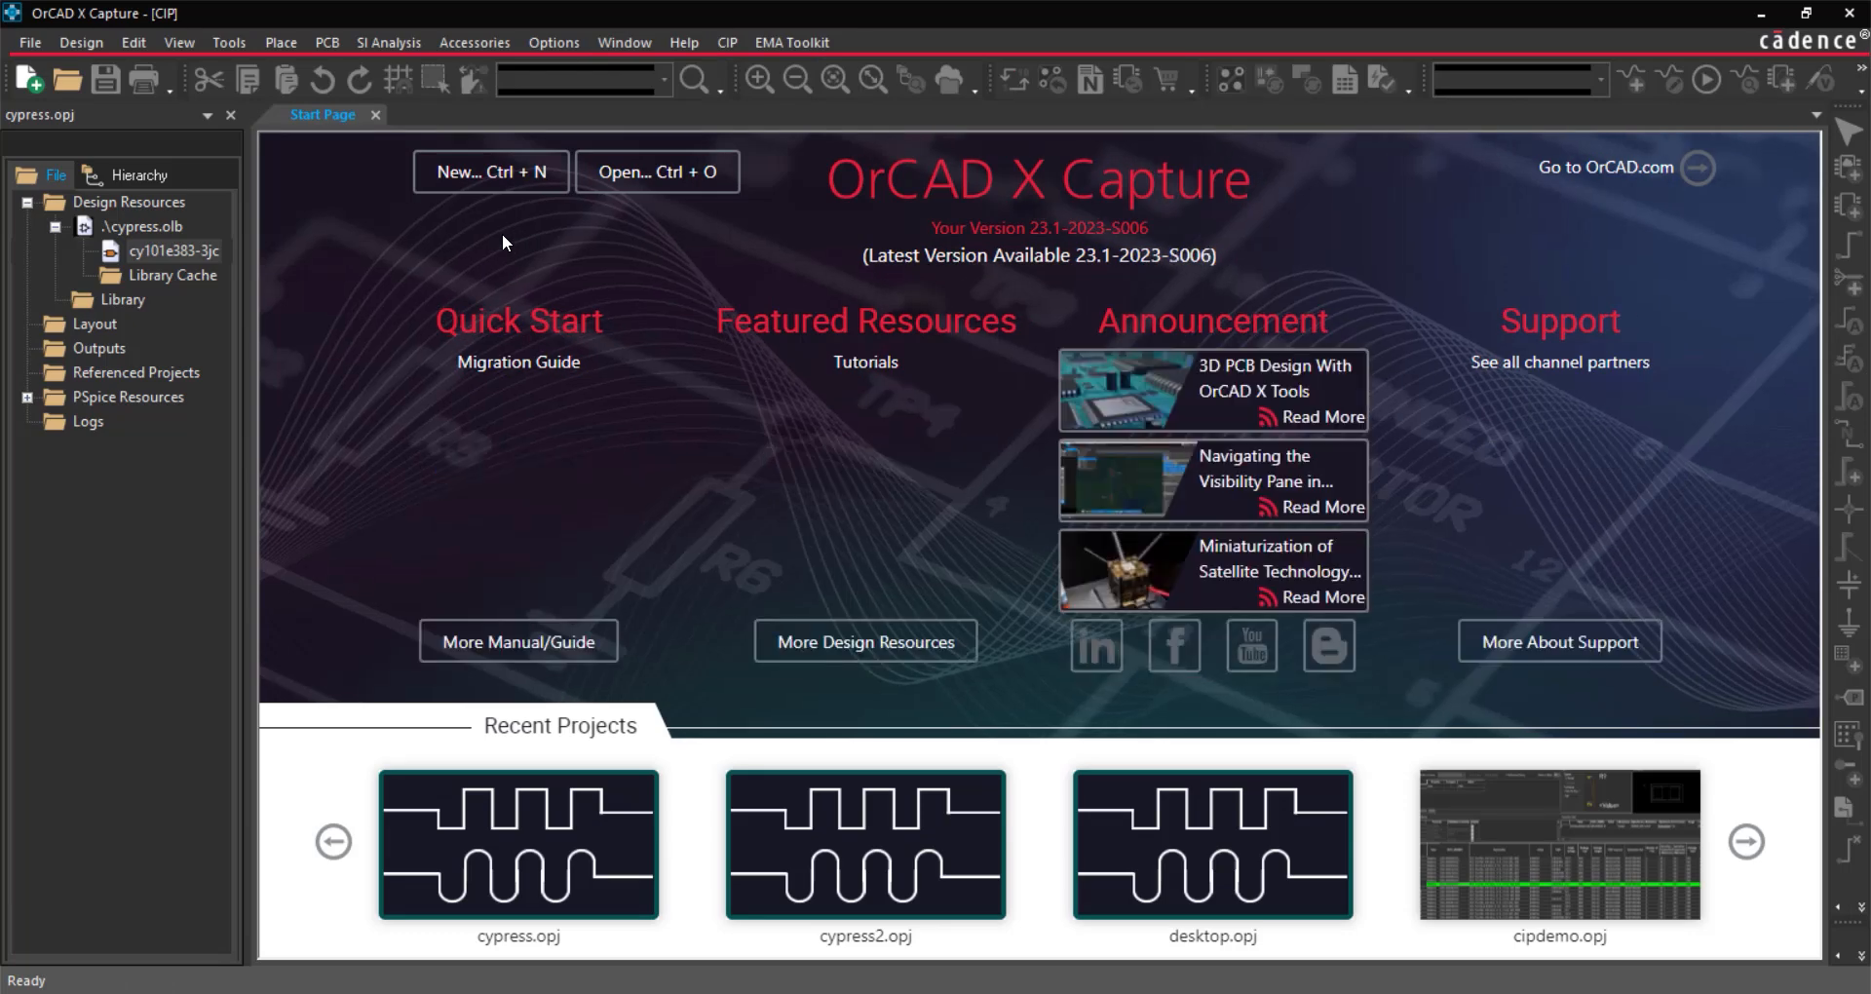
In OrCAD X Capture, open the cy101e383-3jc part from cypress.olb and view its section B
double_click(201, 255)
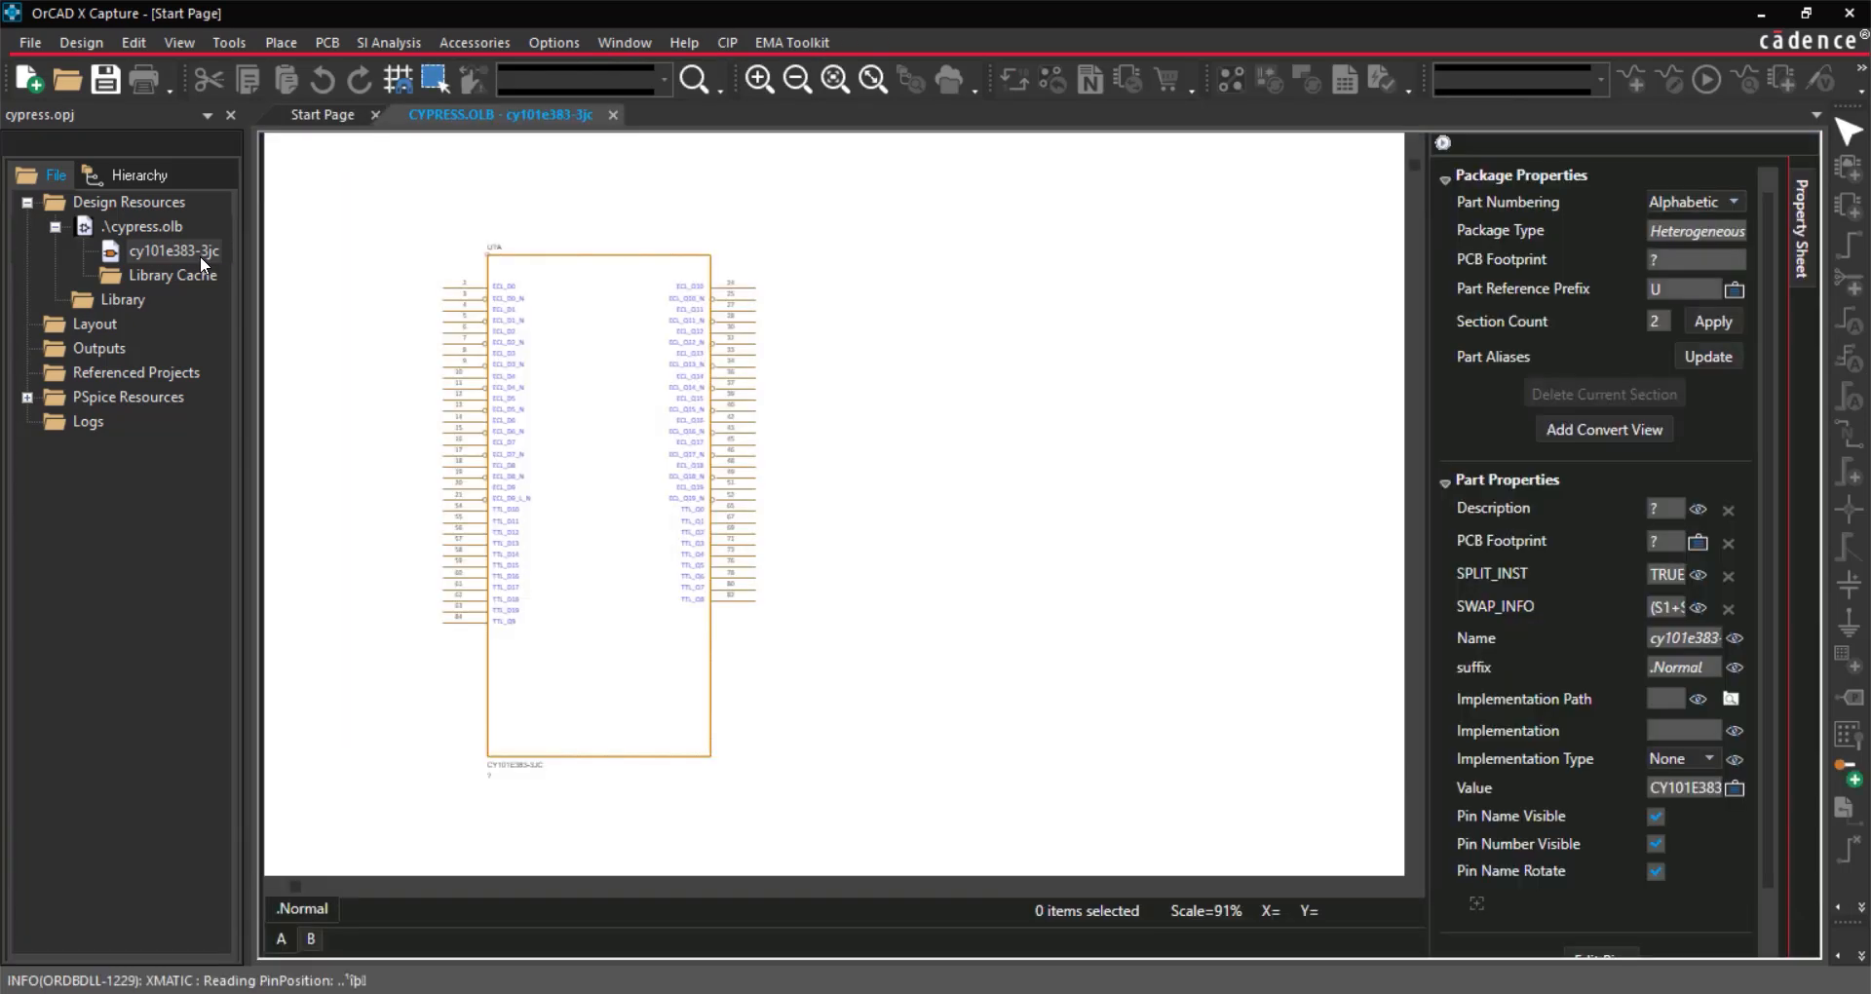
click(314, 938)
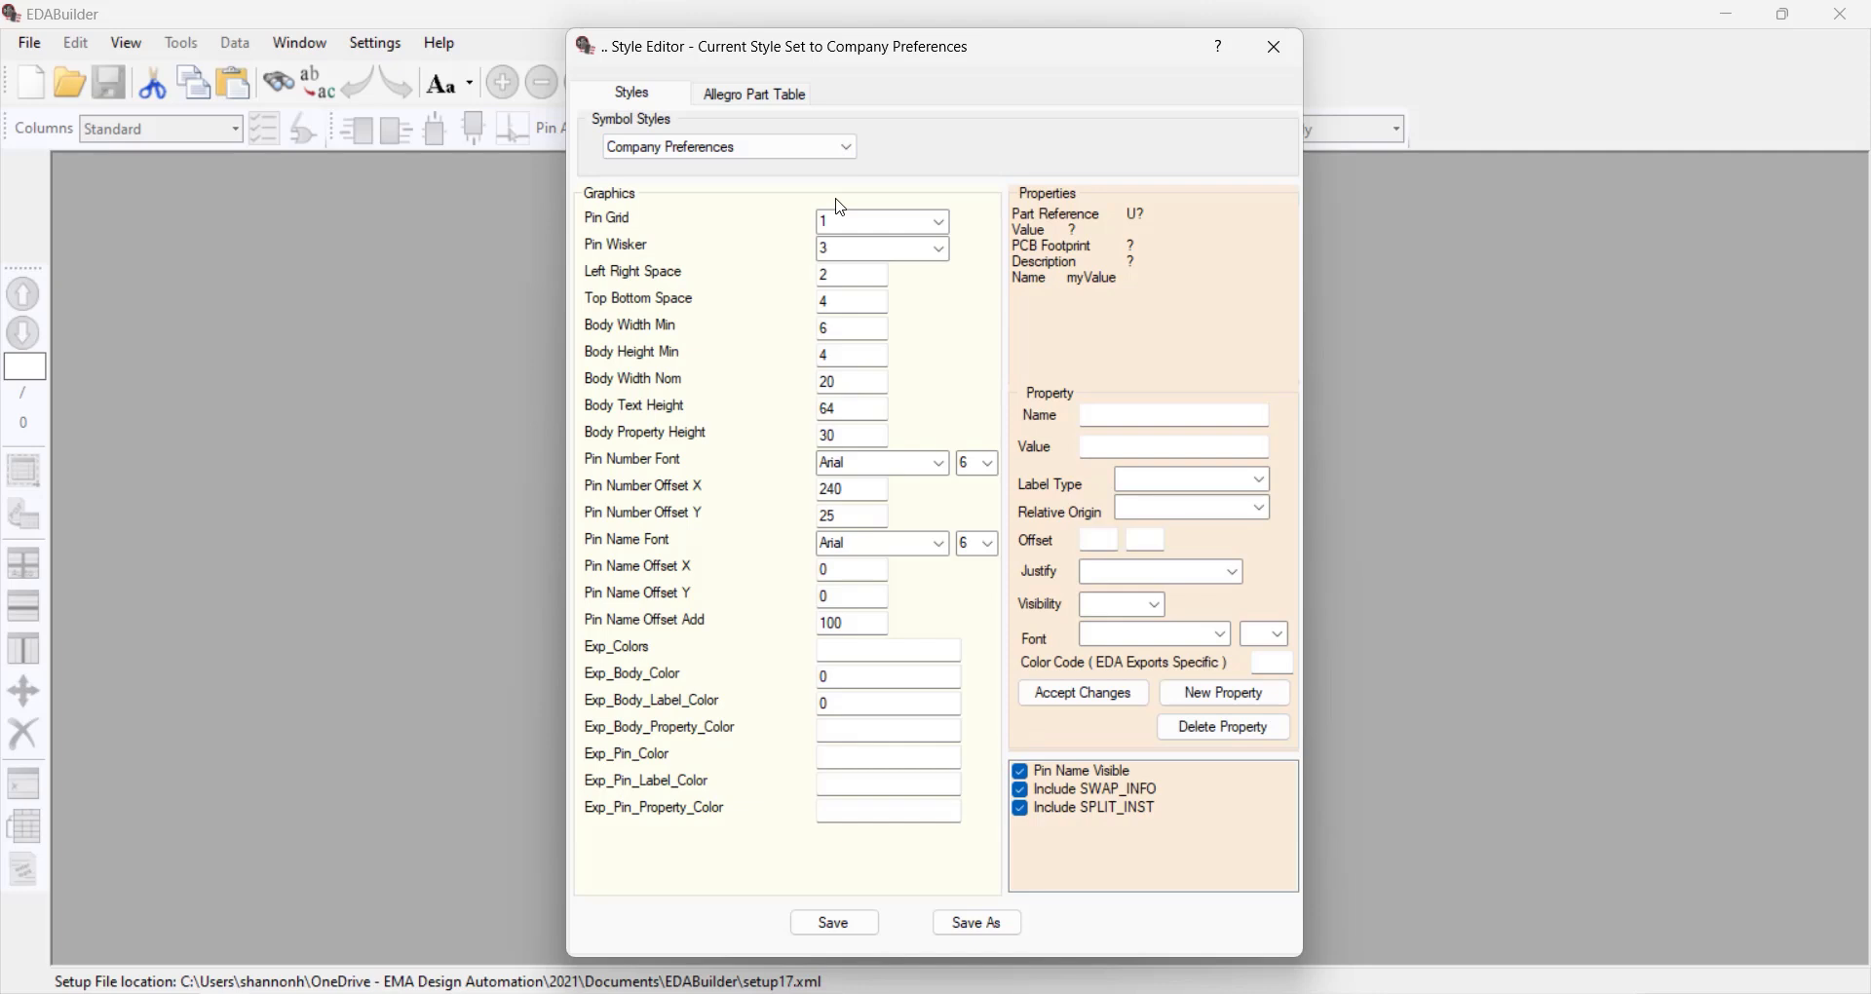
In the EDABuilder Style Editor, set the Company Preferences Pin Wisker to 4 and select the Top Bottom Space value for editing
click(942, 251)
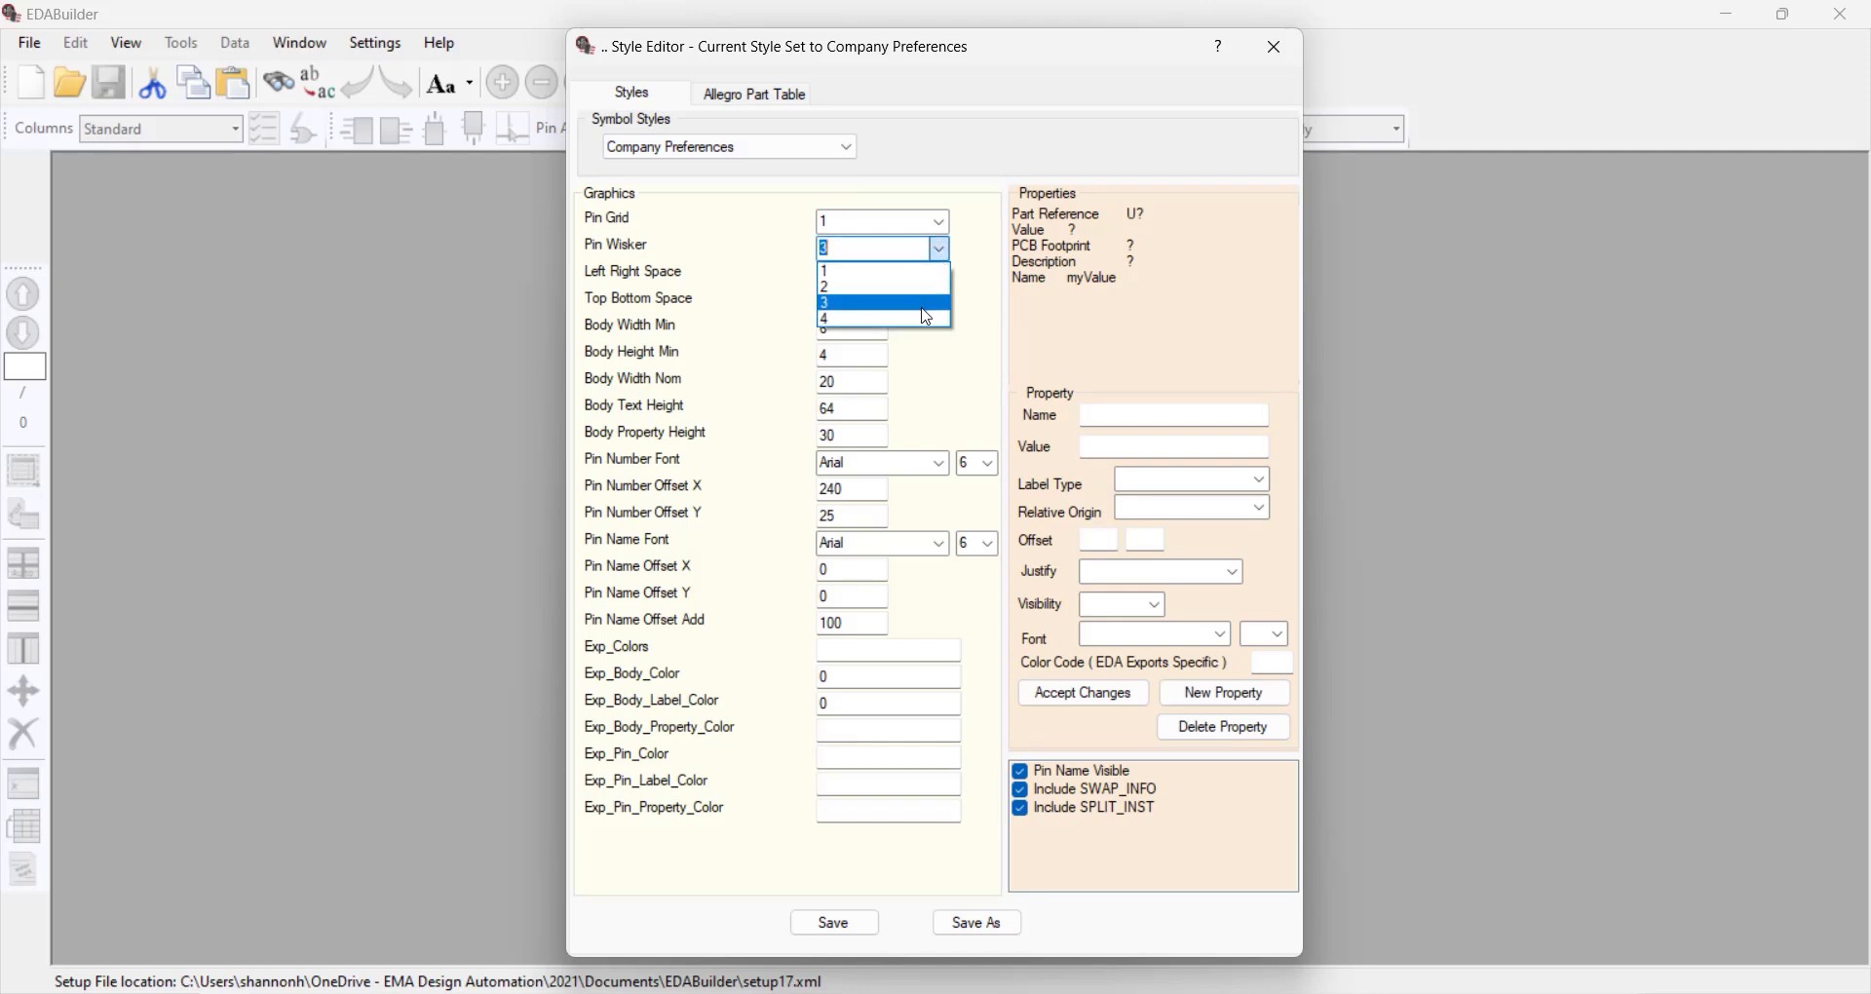
click(927, 317)
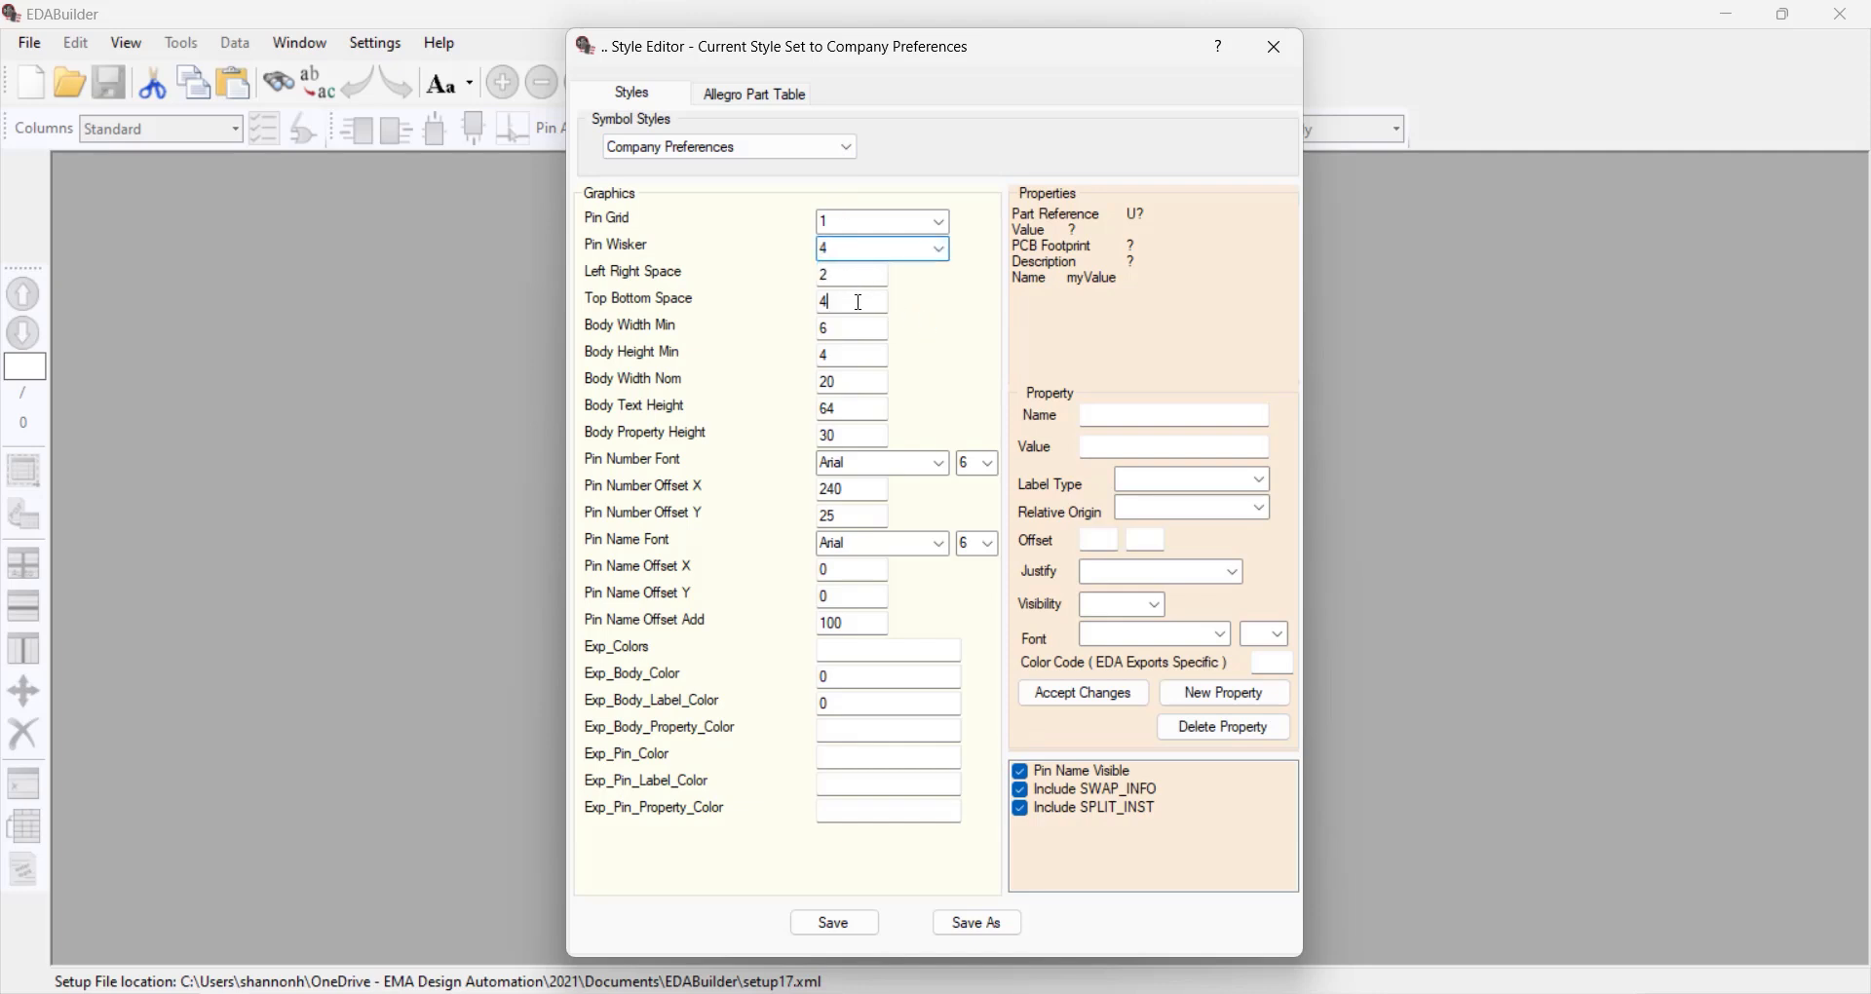
click(827, 301)
double_click(827, 301)
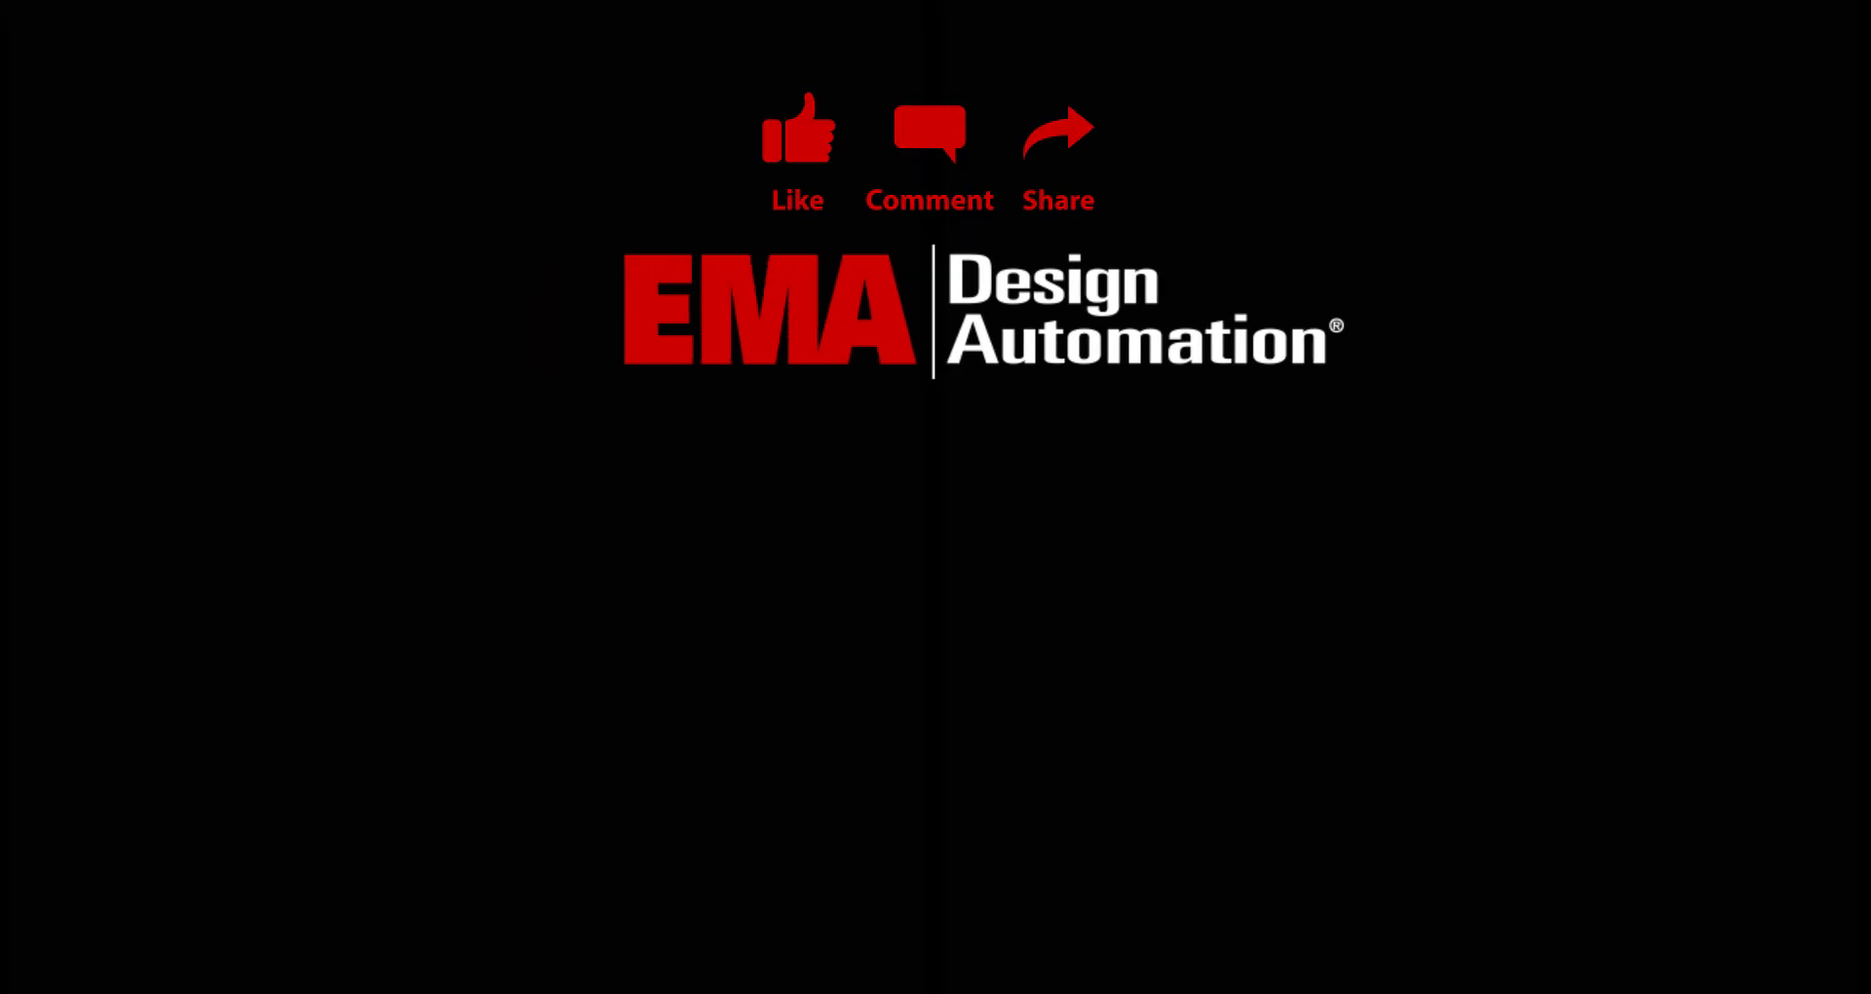